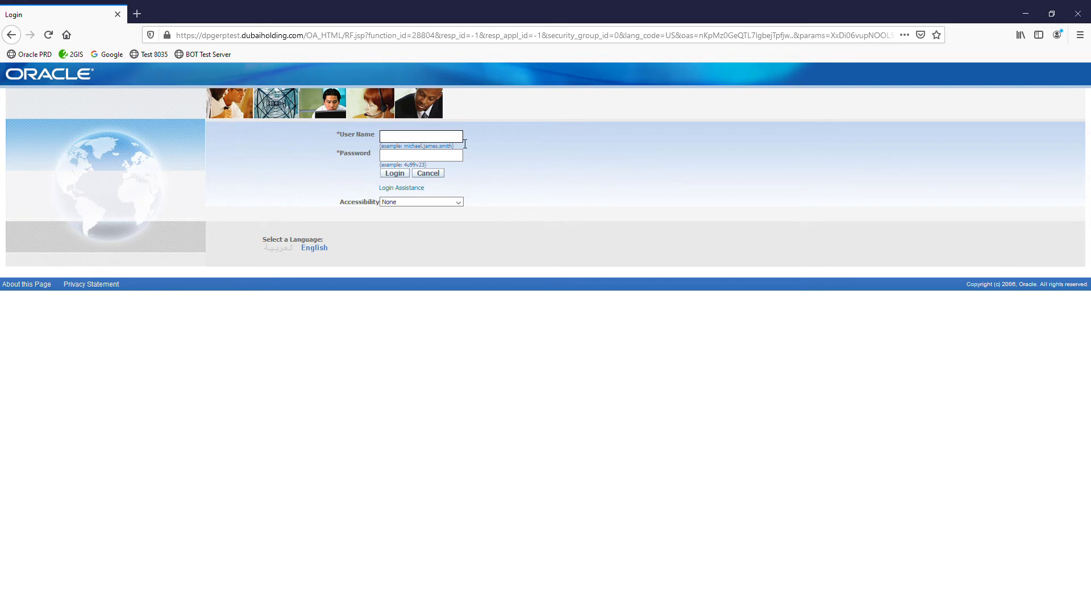
Log in to the portal with the account's user name and password.
key(ctrl+v)
key(Tab)
text(***)
key(Return)
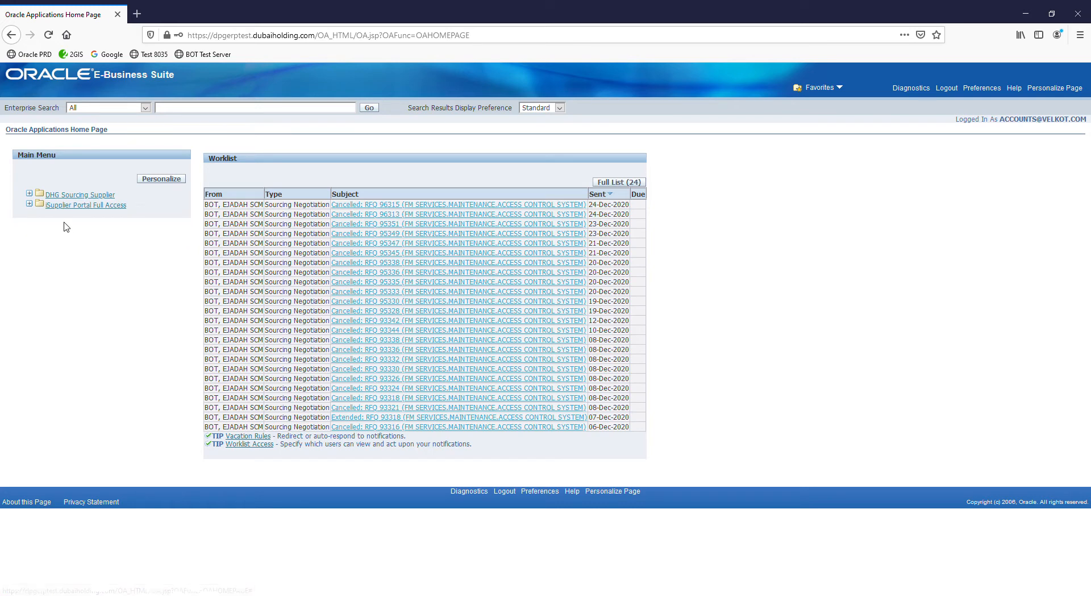
Open iSupplier Portal Full Access and list the orders using the All Purchase Orders view.
click(81, 206)
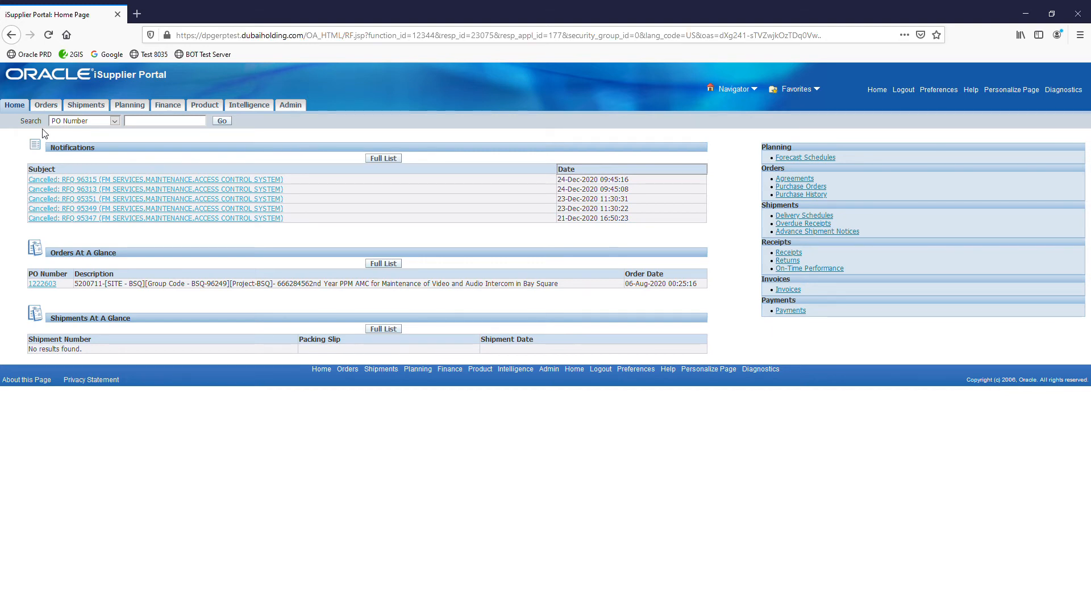
click(46, 107)
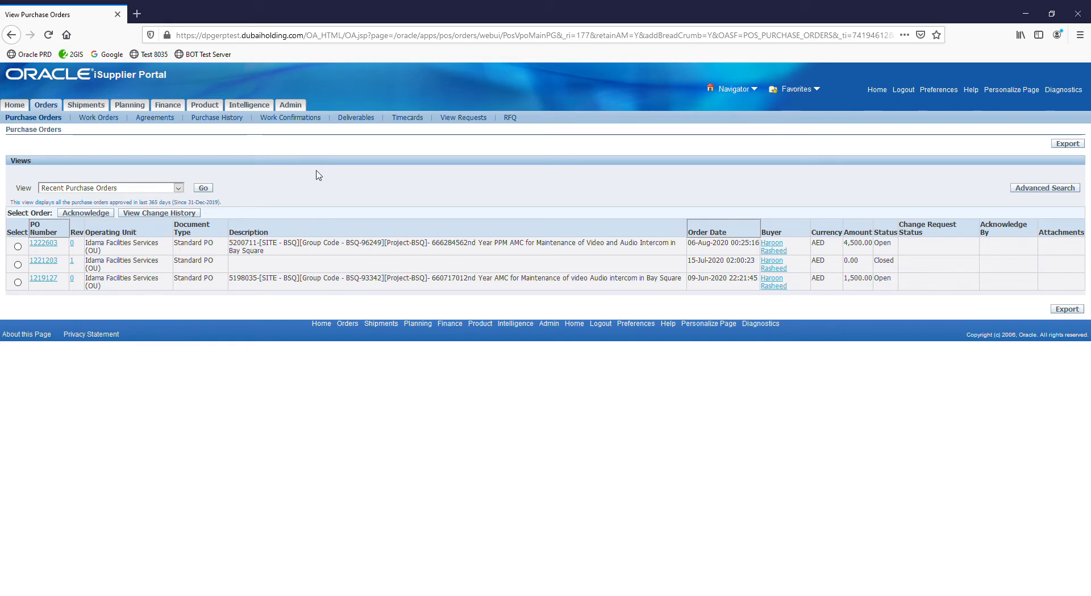
click(124, 190)
click(122, 200)
click(203, 188)
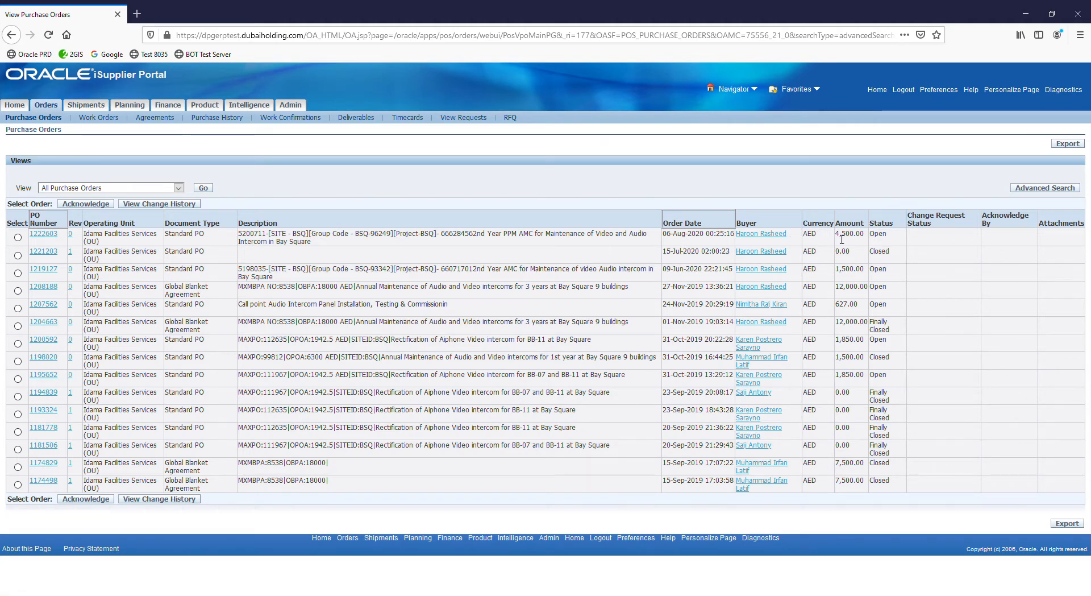
Examine the Open, Closed and Finally Closed statuses and amounts in the purchase order list.
double_click(880, 234)
click(894, 239)
triple_click(877, 330)
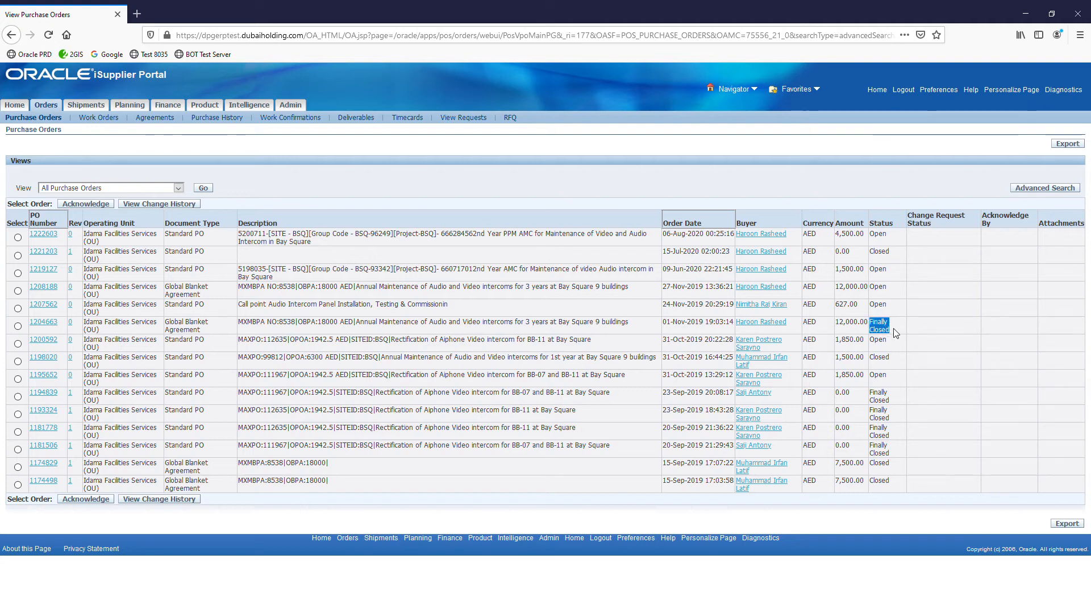
click(883, 261)
triple_click(877, 325)
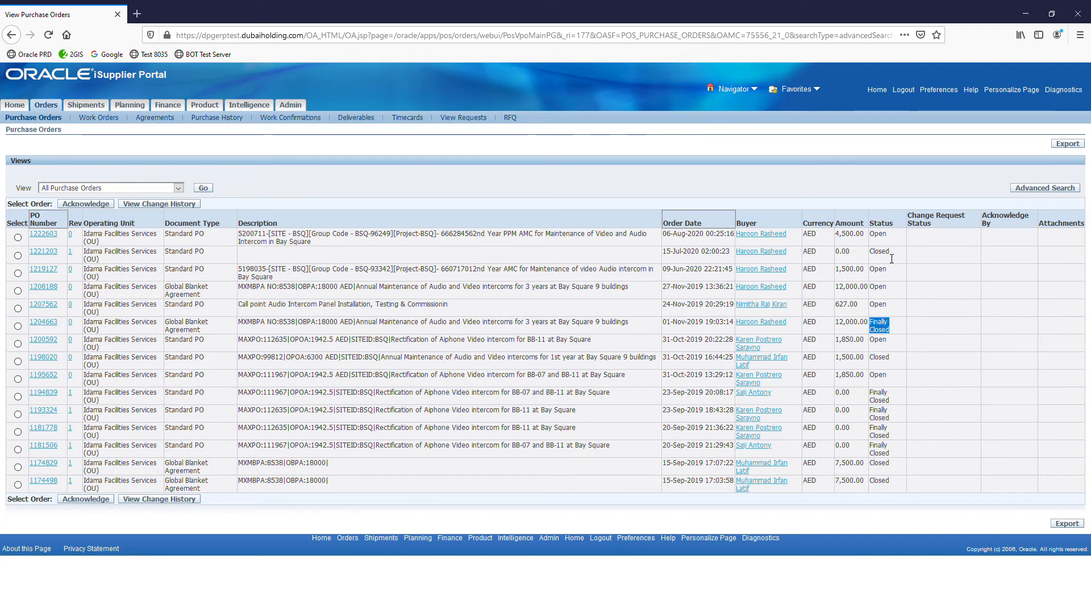
drag(885, 358, 835, 364)
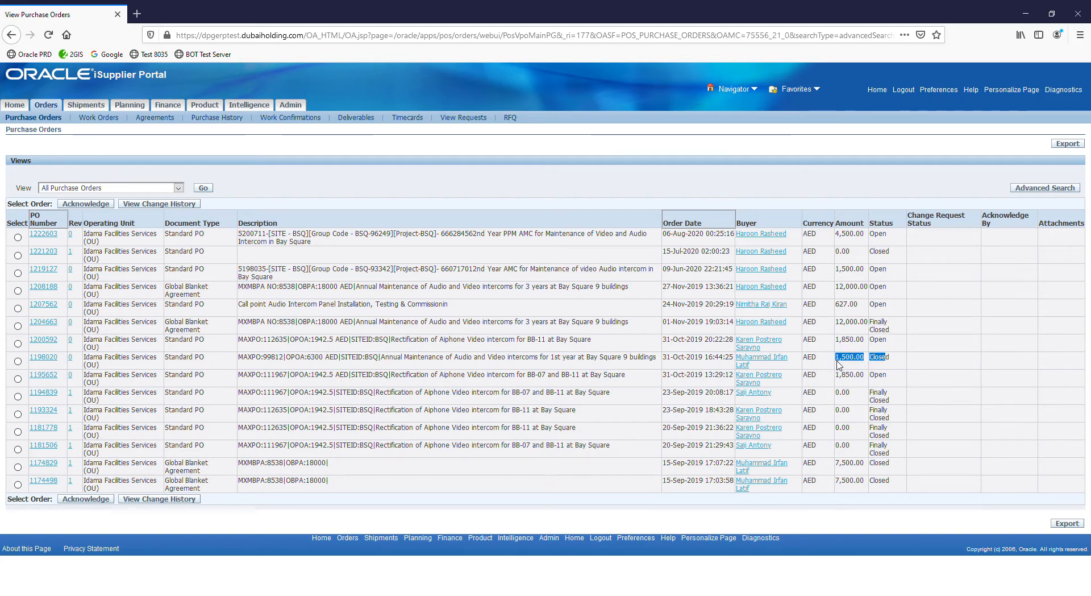
click(892, 358)
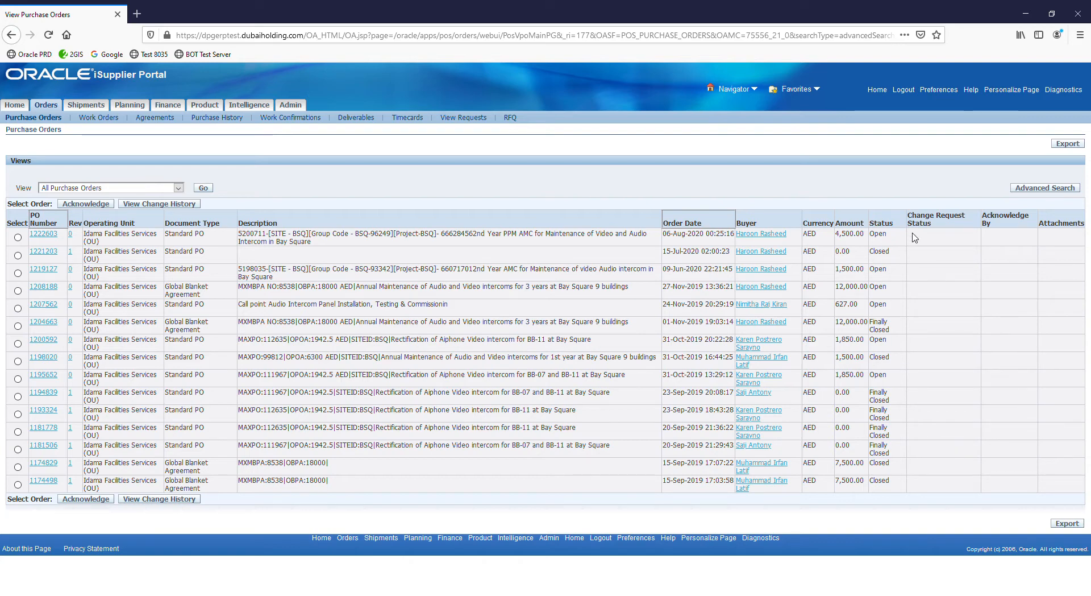
double_click(877, 238)
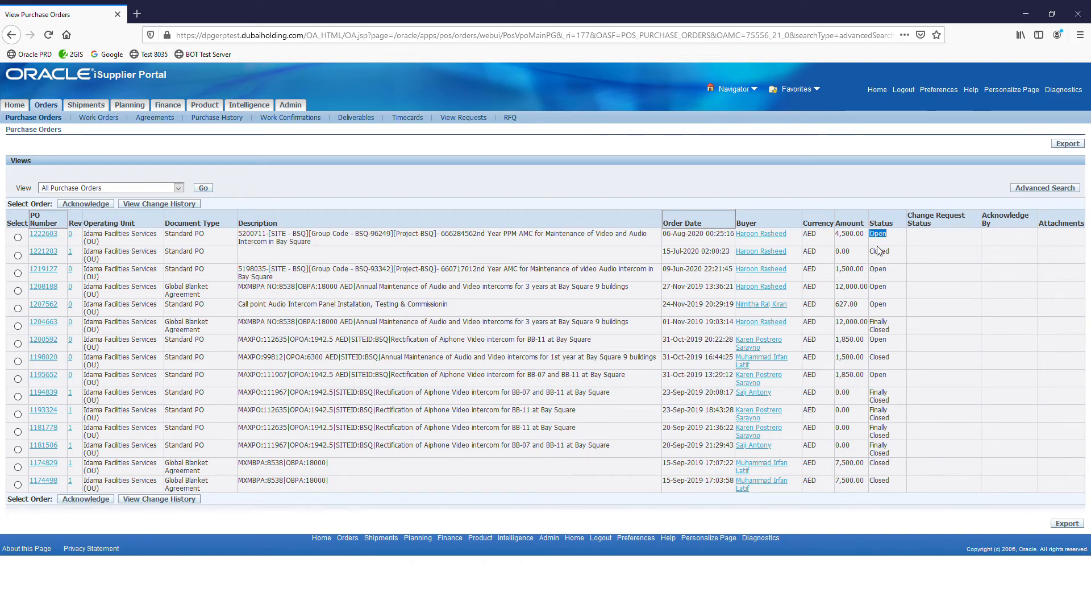
click(888, 243)
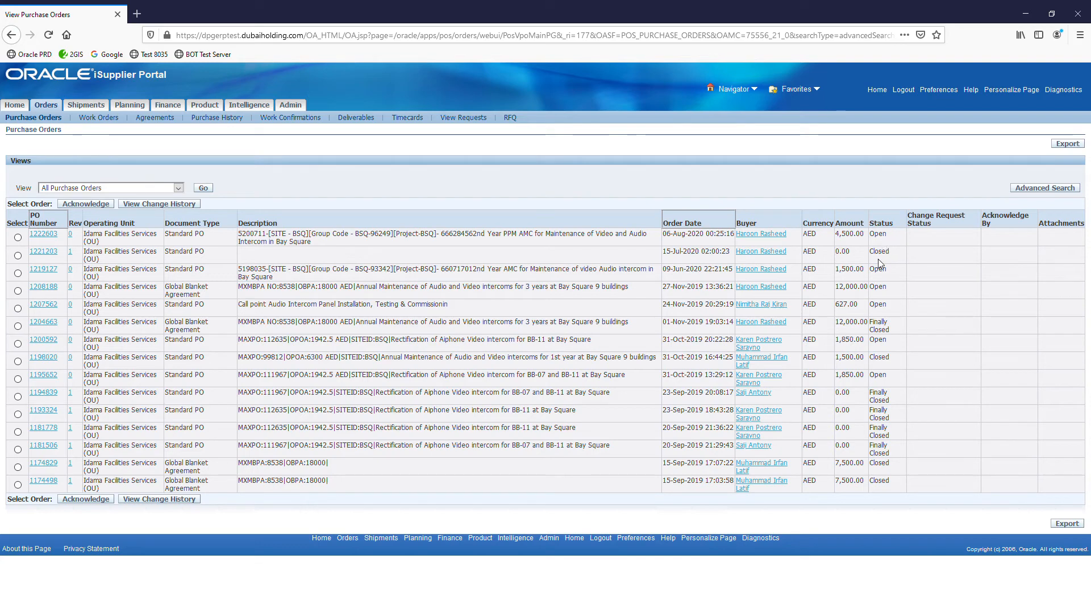
Open the purchase order dated 06-Aug-2020 and review its total, received amount, invoiced amount and payment status.
click(45, 237)
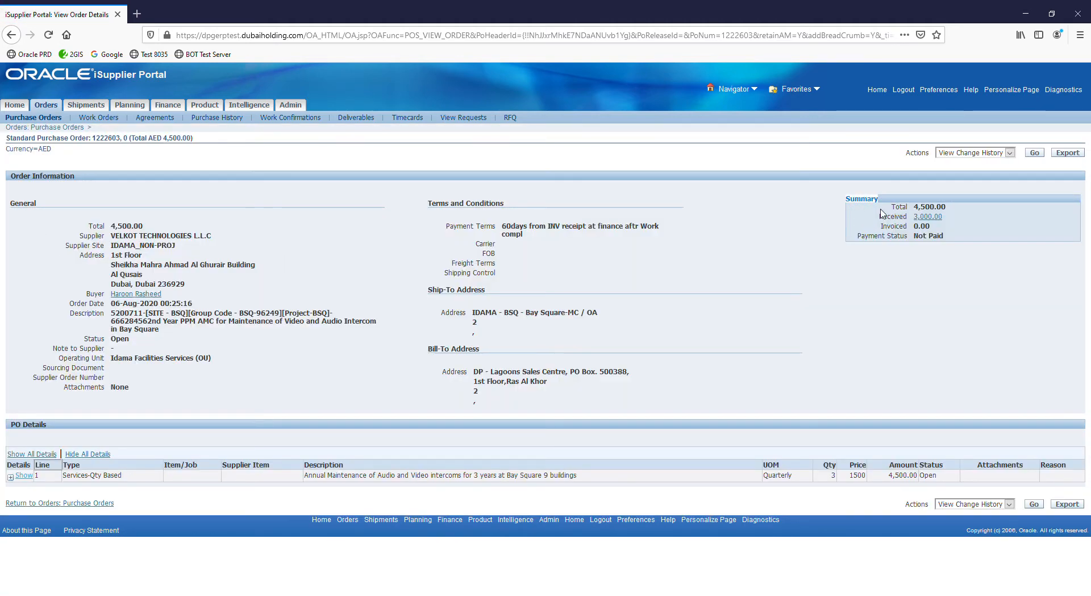
drag(890, 207, 961, 220)
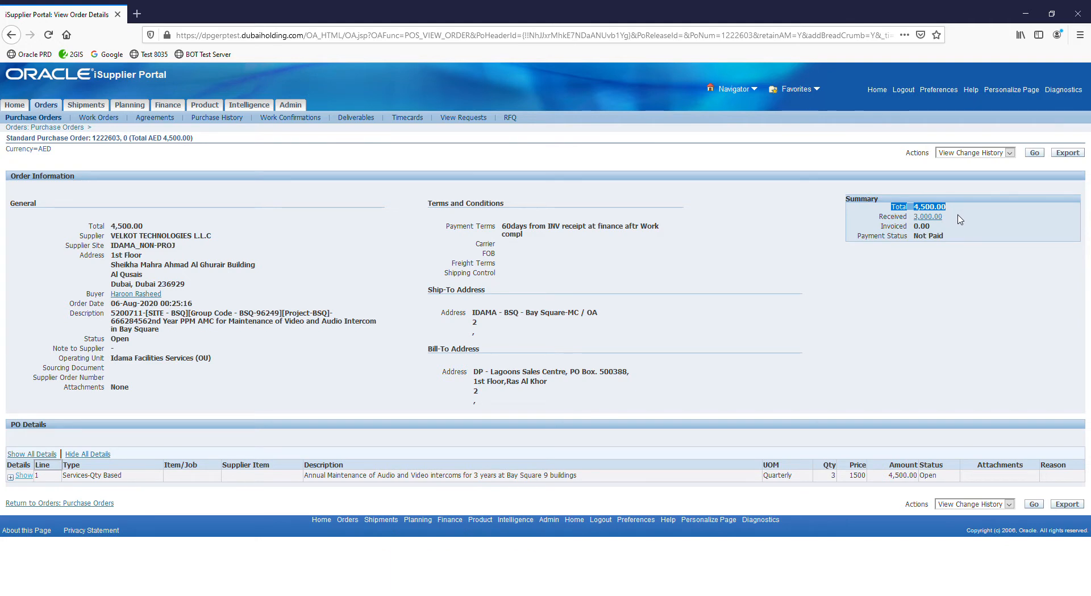
drag(883, 216, 954, 219)
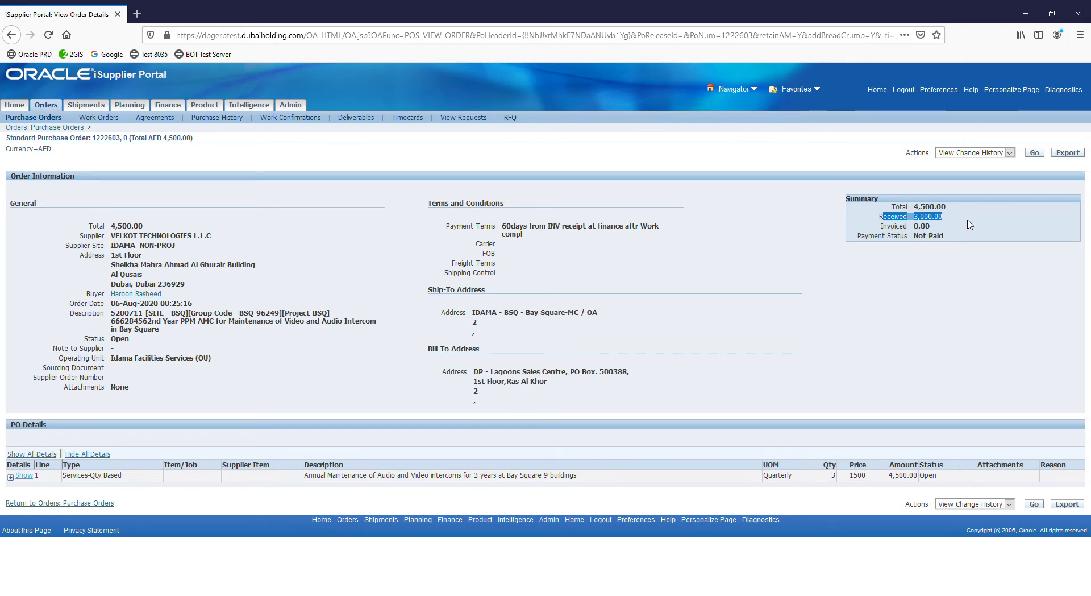
click(969, 224)
drag(898, 214, 931, 237)
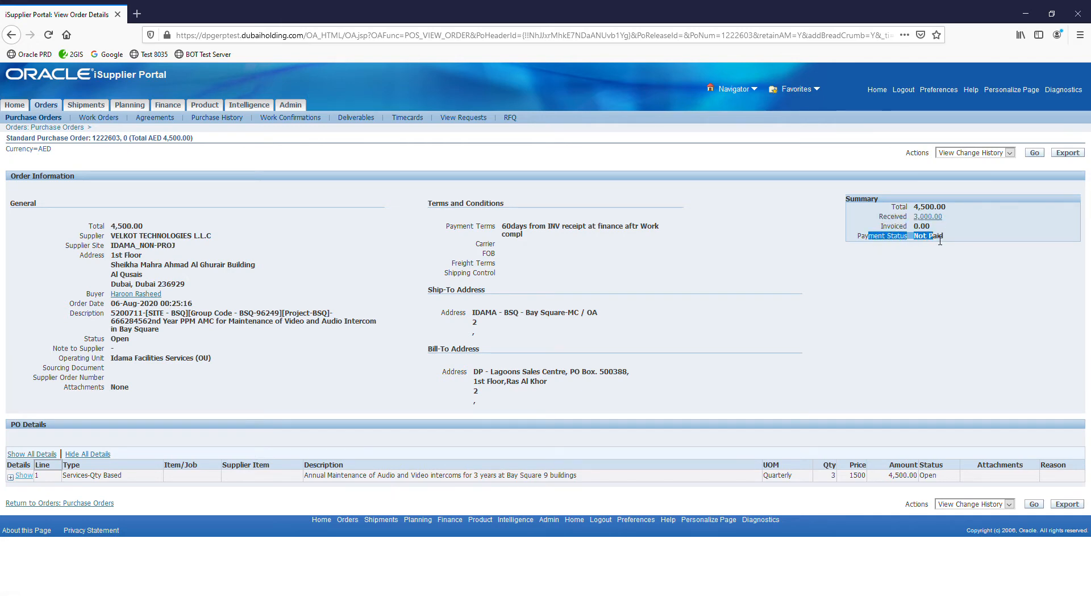
click(946, 254)
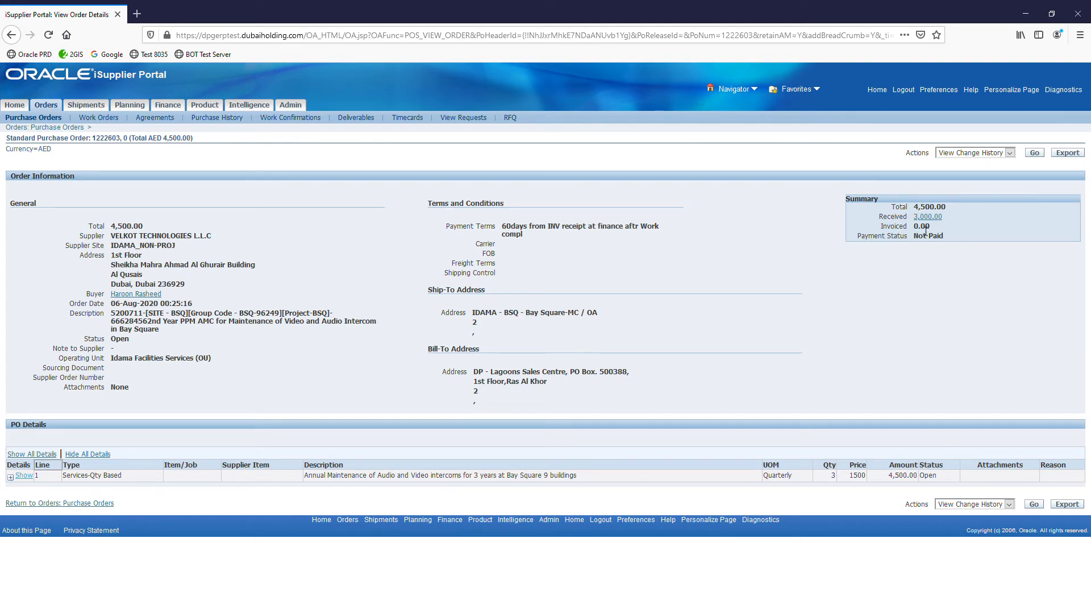
drag(883, 217, 953, 217)
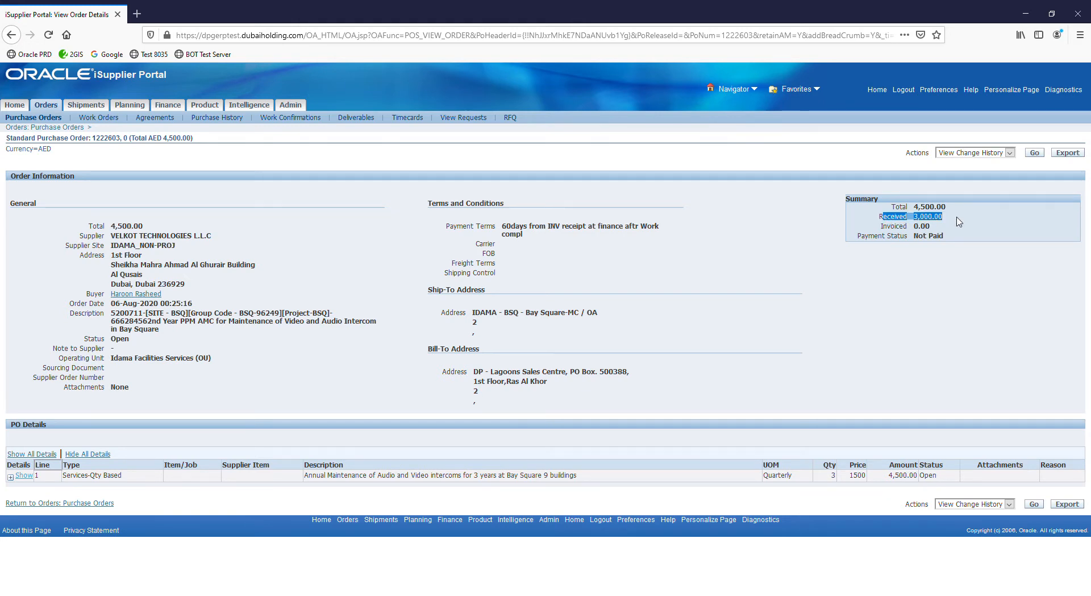
click(959, 222)
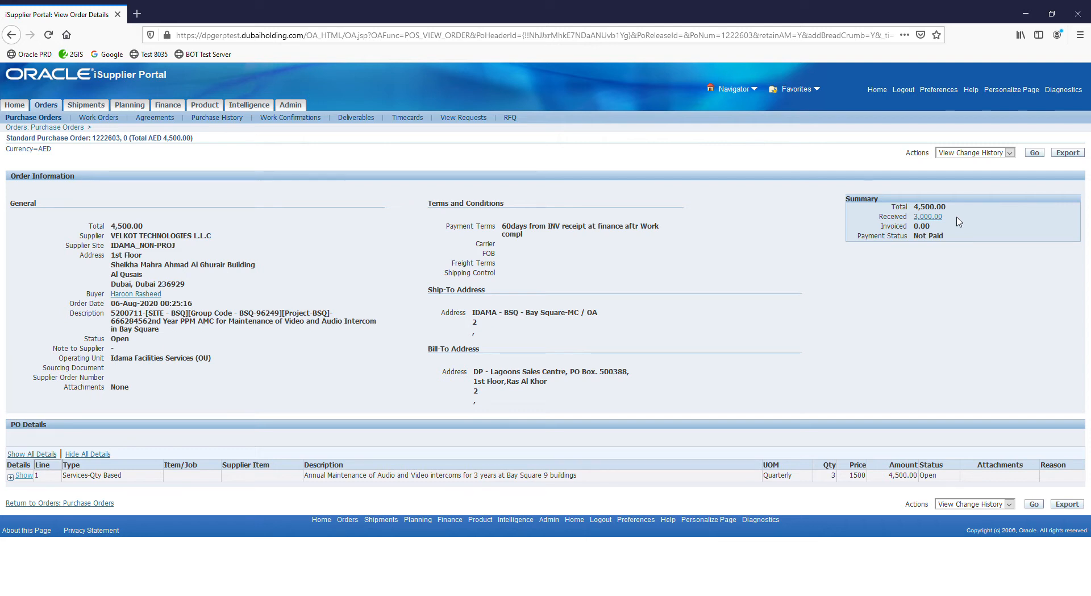
Choose View PDF as the order's action and recheck the order's Summary figures.
click(985, 177)
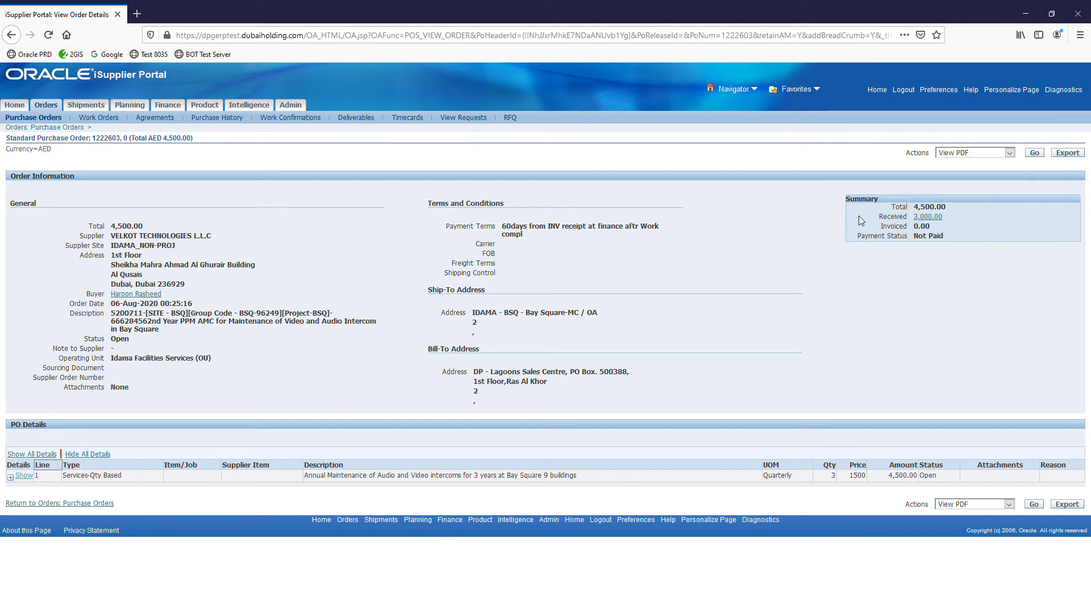
drag(847, 200, 968, 227)
click(968, 227)
Copy the purchase order's number and start creating an invoice with a PO in the Finance area.
double_click(99, 140)
key(ctrl+c)
click(187, 170)
click(177, 106)
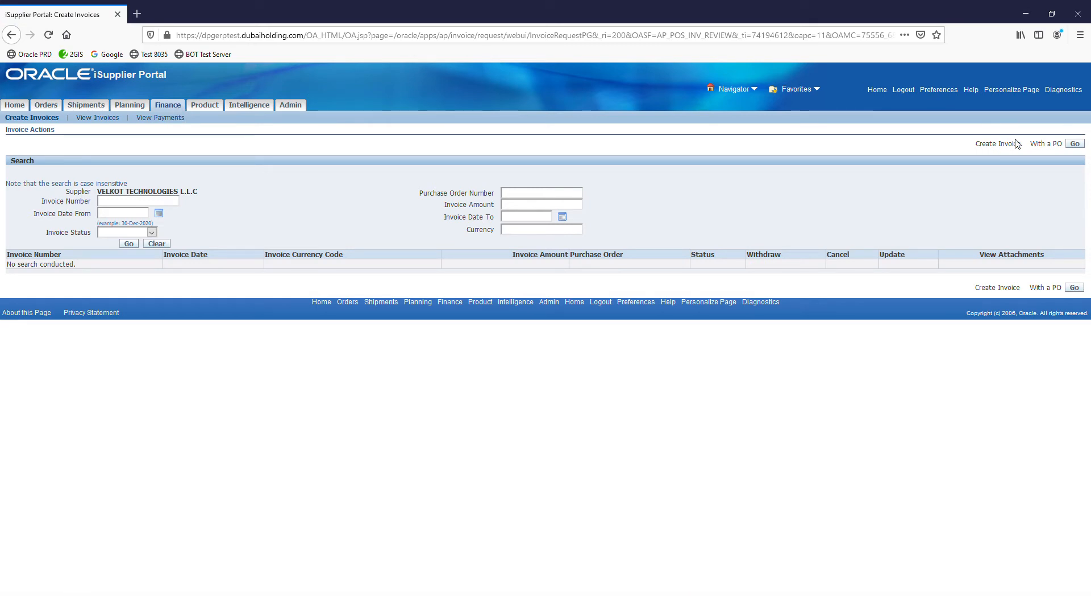
click(1084, 149)
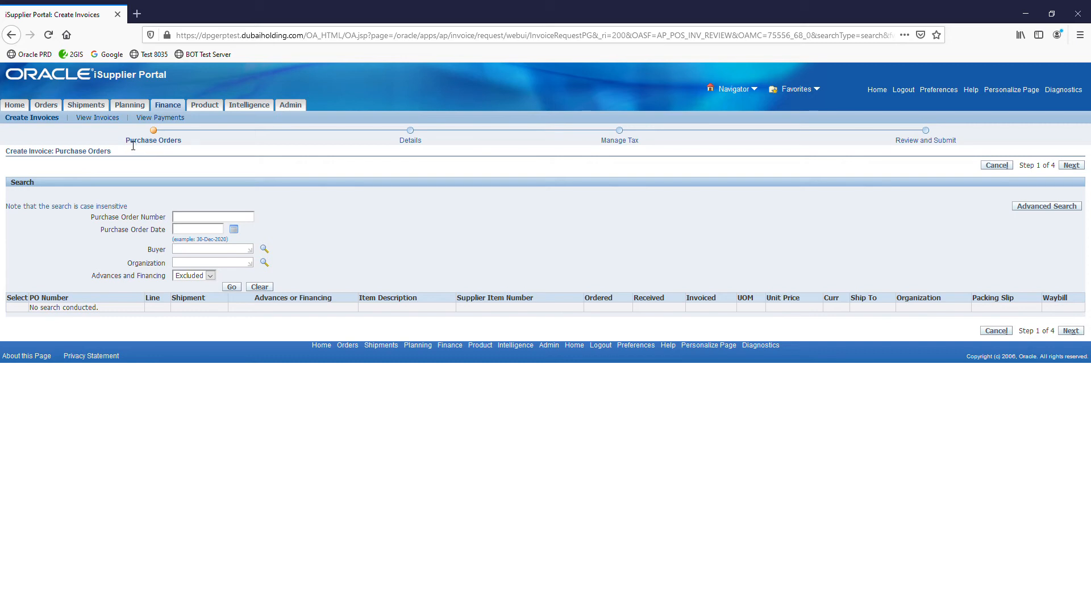
Review the invoice creation stages: Purchase Orders, Details, Manage Tax, and Review and Submit.
triple_click(168, 137)
double_click(400, 142)
drag(601, 141, 639, 140)
double_click(908, 140)
drag(930, 147, 958, 146)
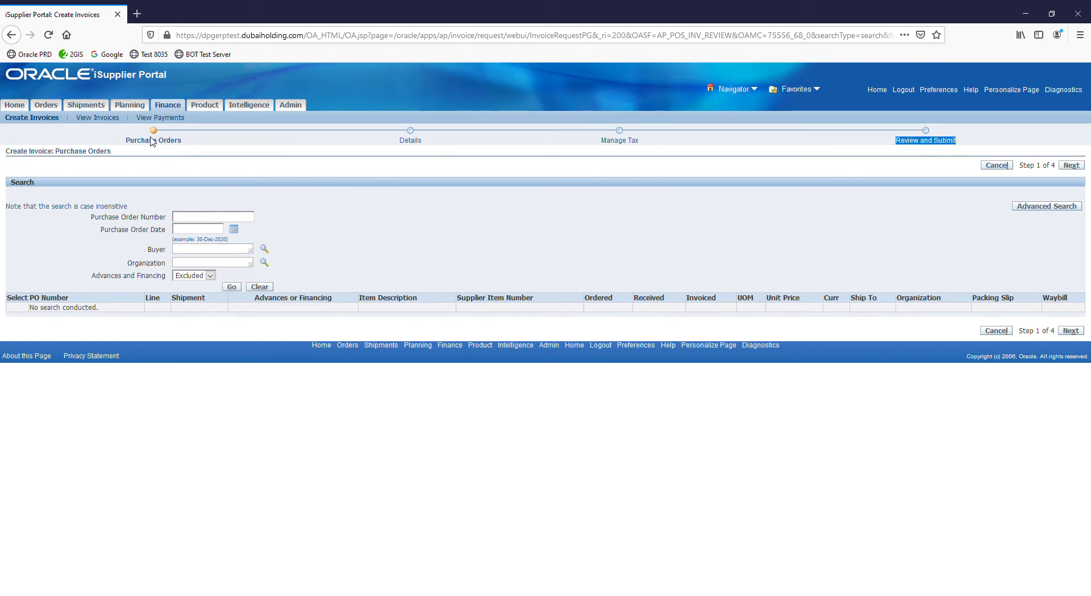
drag(127, 144, 221, 147)
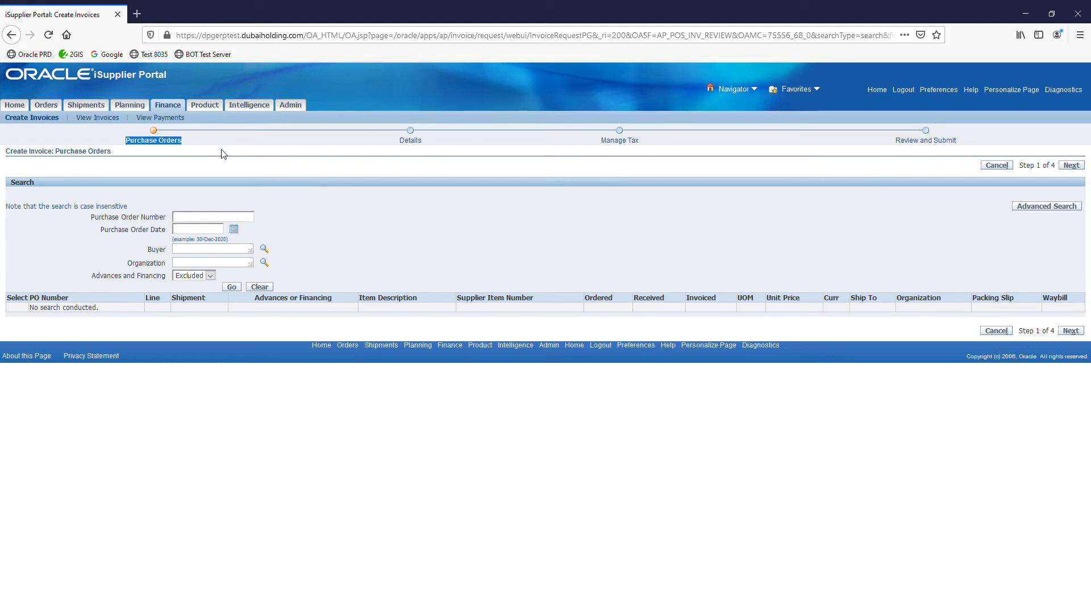
Search for invoiceable lines using the copied purchase order number, leaving advances and financing excluded.
click(234, 217)
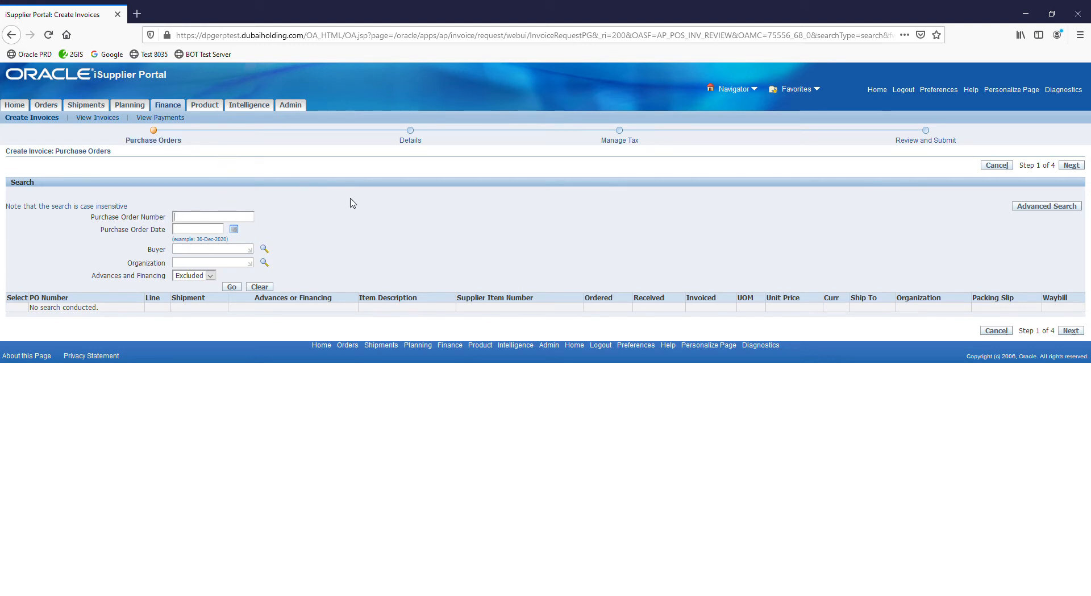
key(ctrl+v)
click(236, 288)
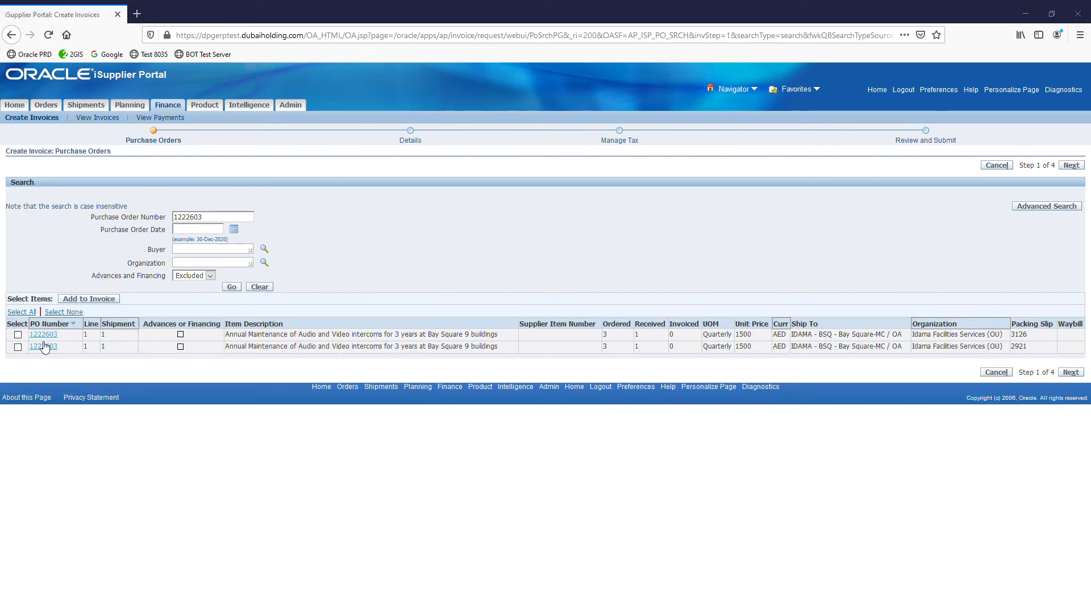
Select both received lines with packing slips 3126 and 2921 and proceed to the invoice Details stage.
click(17, 334)
click(18, 347)
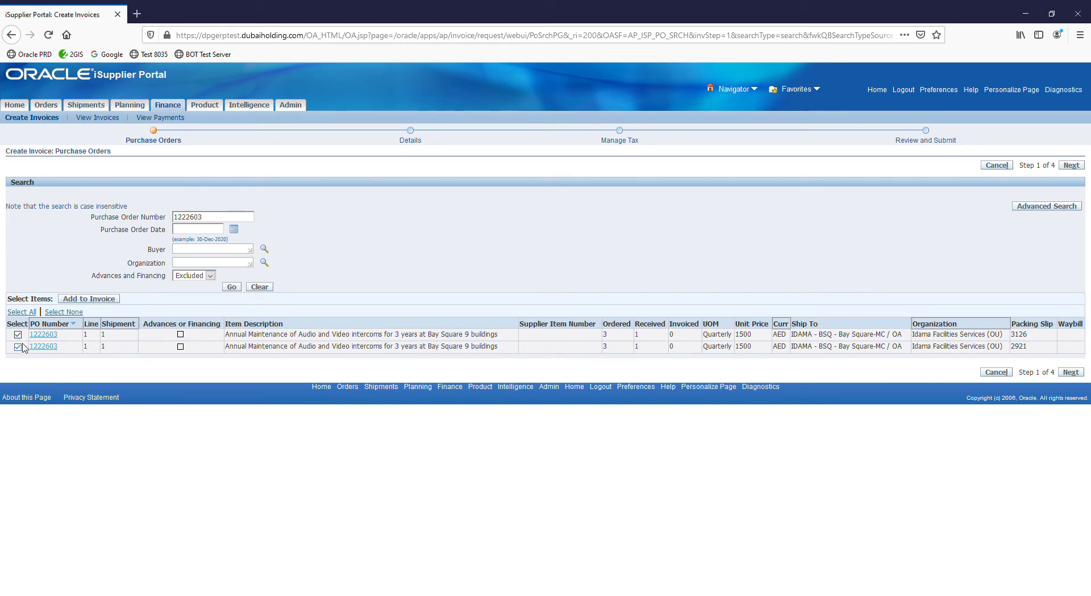
click(1072, 372)
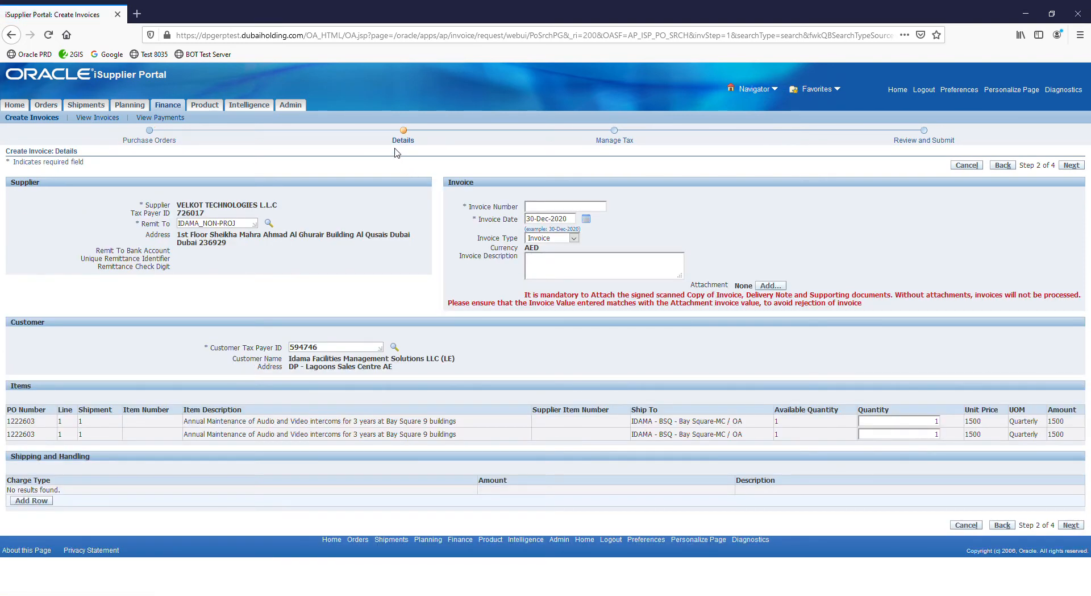
double_click(400, 142)
Enter Invoice 1 as the invoice number and set the invoice date to 30-Nov-2020.
click(545, 208)
text(Invoice 1)
drag(527, 220, 571, 223)
text(30.11.2020)
click(715, 235)
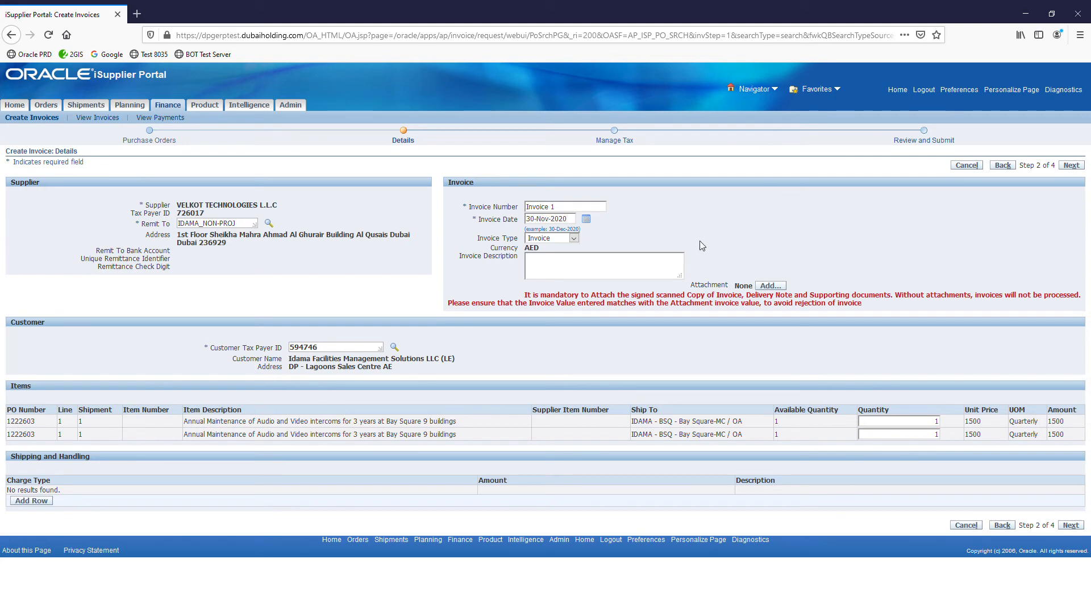
Set the invoice description to "For The Month Of November 2020", checking the item description for reference.
click(588, 272)
drag(184, 421, 463, 426)
click(564, 272)
text(For The Month Of November 2020)
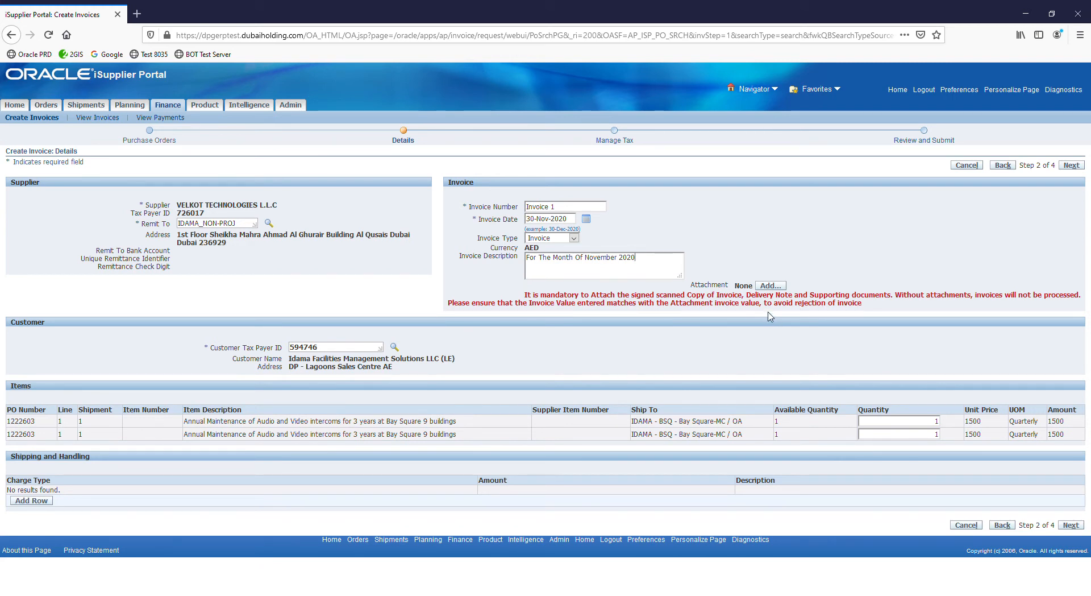
Start adding an invoice attachment titled "Invoice+Work Completion Report (WCR)+Service Report/Delivery Note".
click(772, 286)
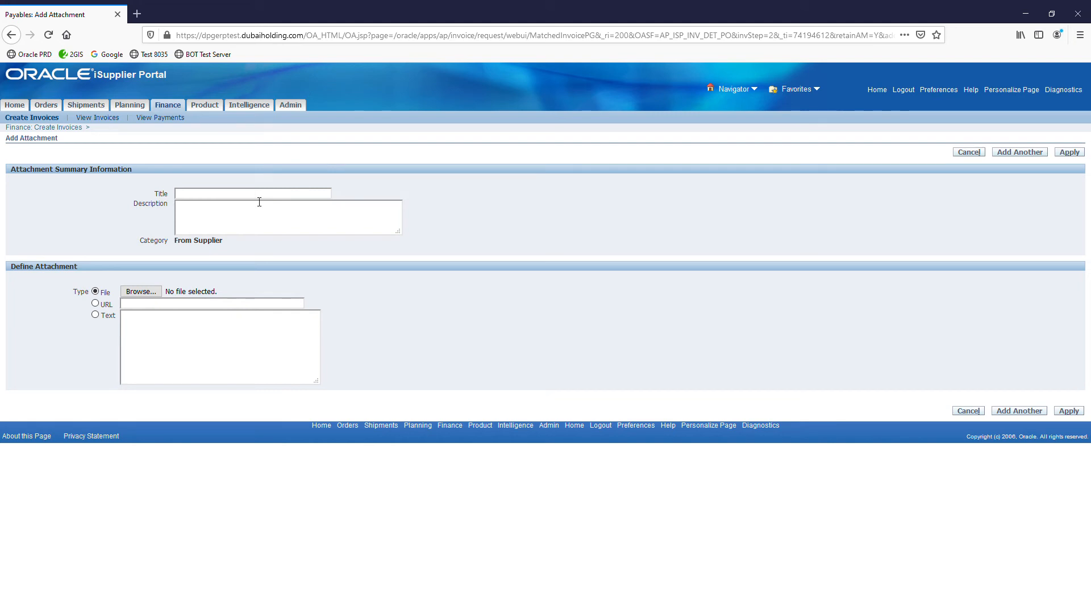
text(In)
key(ctrl+v)
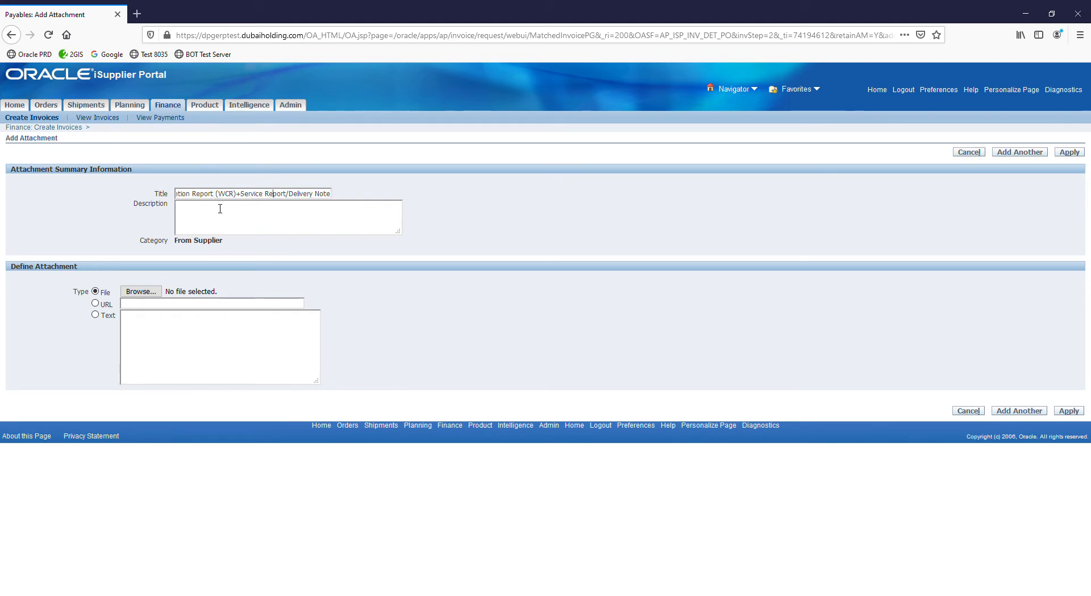
key(Left)
key(Left)
key(Left)
key(Left)
key(Left)
key(Left)
key(Left)
key(Left)
key(Left)
key(Left)
key(Left)
key(Left)
key(Left)
key(Left)
key(Left)
key(Left)
key(Left)
key(Left)
key(Left)
key(Left)
Attach the file "Invoice + WCR + Service Report.pdf" and apply the attachment to the invoice.
click(142, 291)
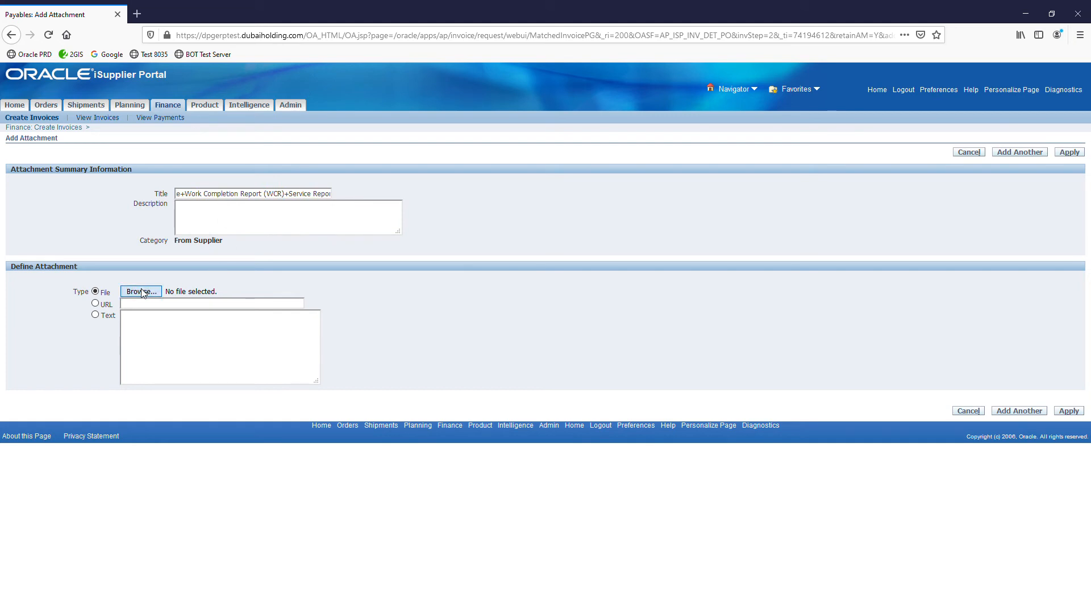
double_click(145, 175)
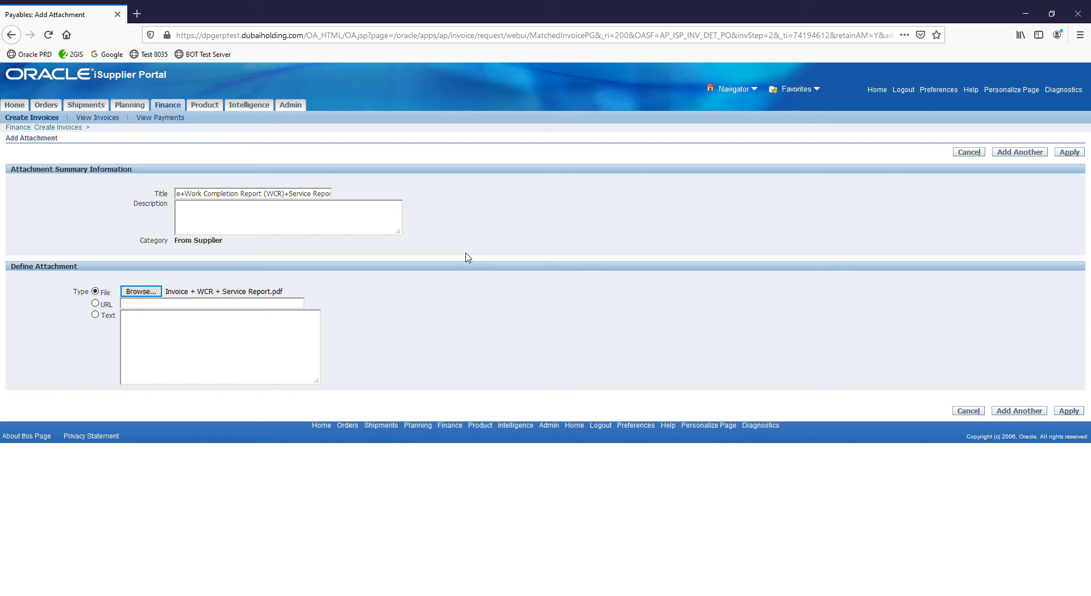
click(440, 208)
click(1077, 154)
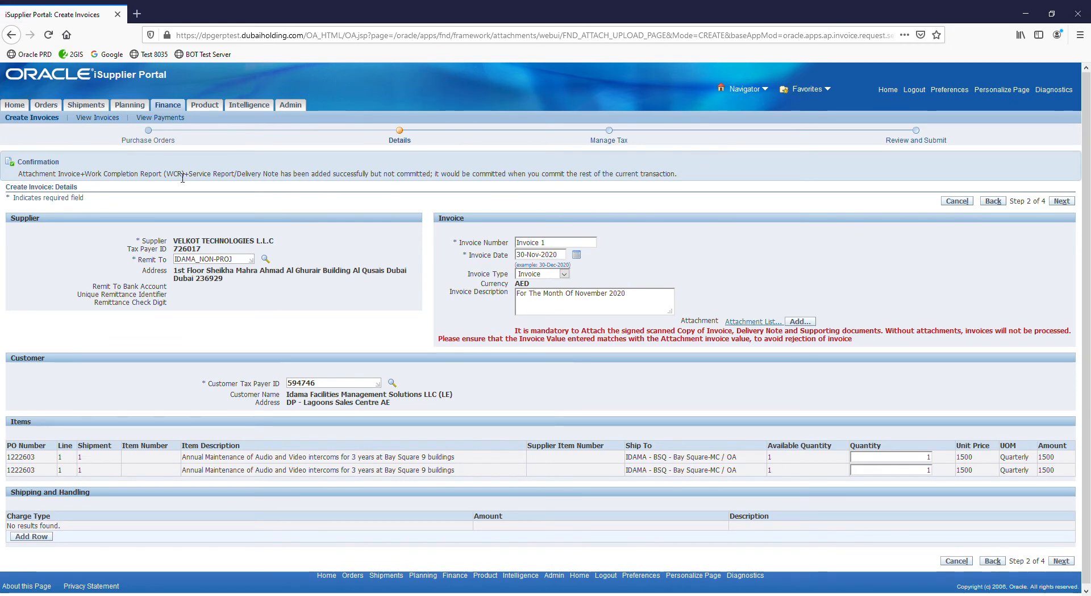
Read the attachment confirmation message and check the available quantities of the two invoice items.
drag(33, 182, 624, 177)
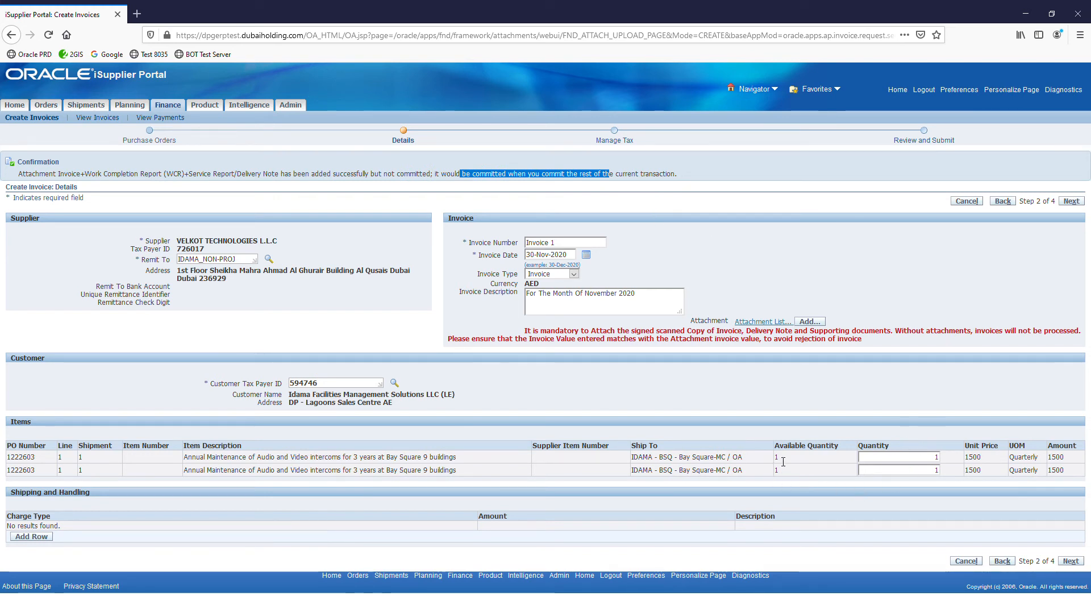
mouse_move(783, 459)
mouse_down()
mouse_move(774, 457)
mouse_move(783, 477)
mouse_up()
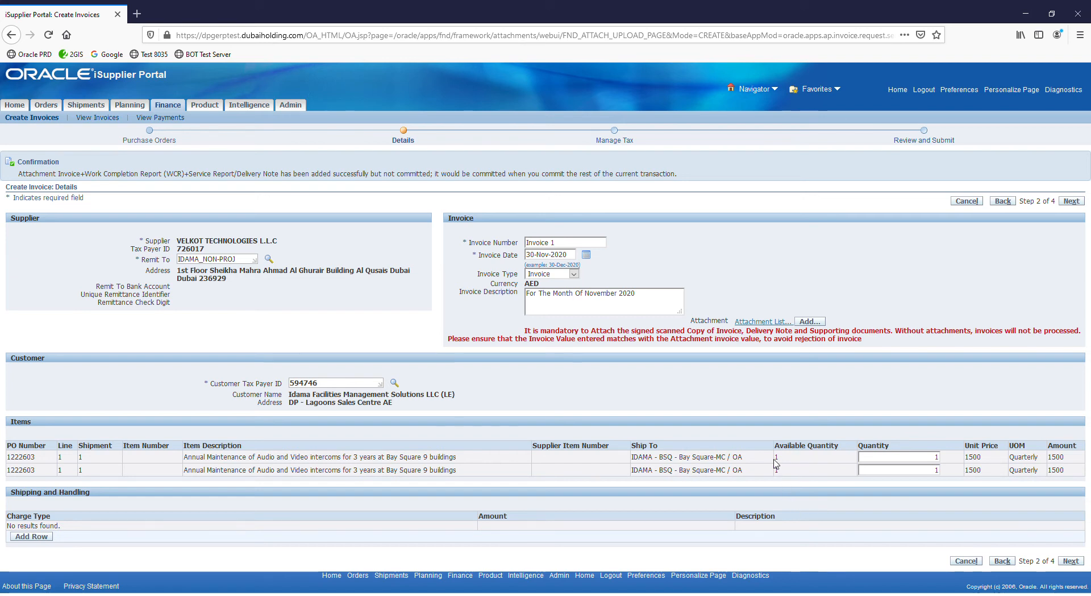
Set the first invoice item's quantity to 0.5, check its recalculated amount, and continue to the Manage Tax stage.
double_click(776, 458)
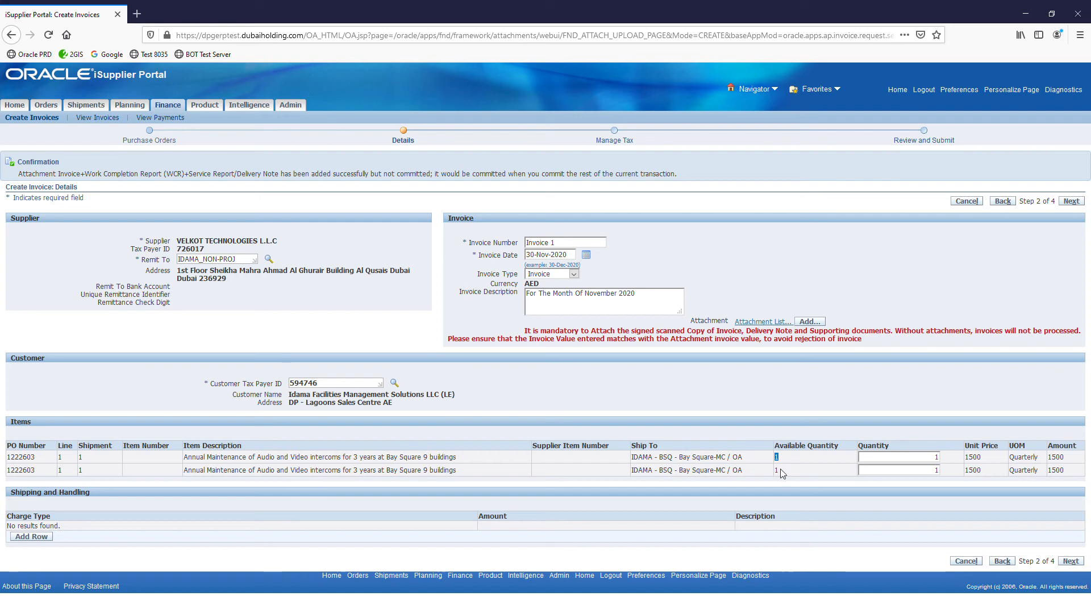
click(784, 473)
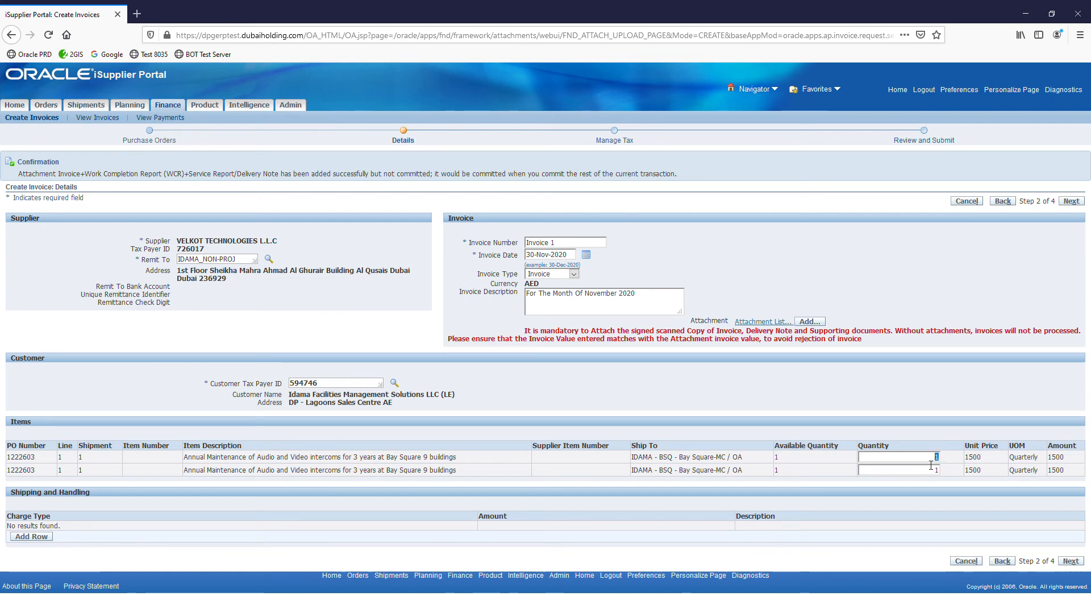
mouse_move(938, 472)
mouse_down()
mouse_move(935, 457)
mouse_move(946, 459)
mouse_up()
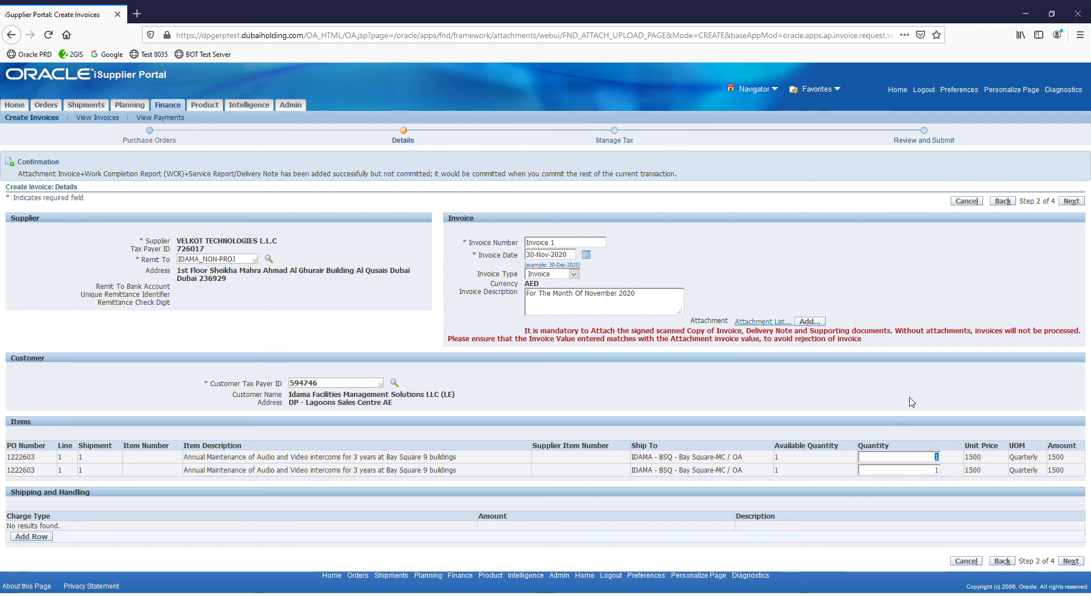
text(0.5)
click(932, 441)
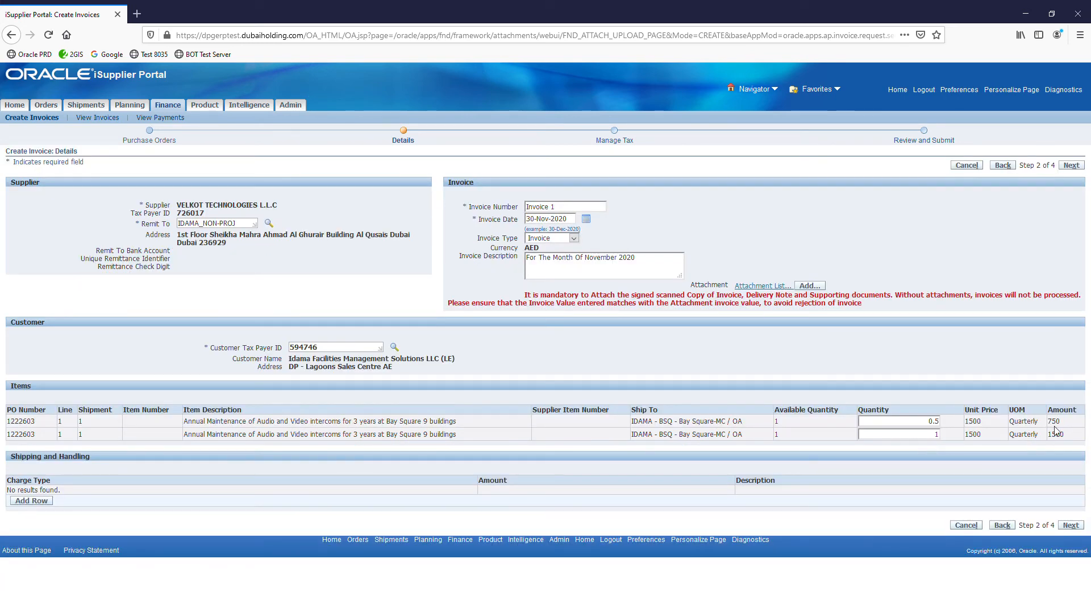
double_click(1054, 422)
double_click(933, 421)
click(1076, 527)
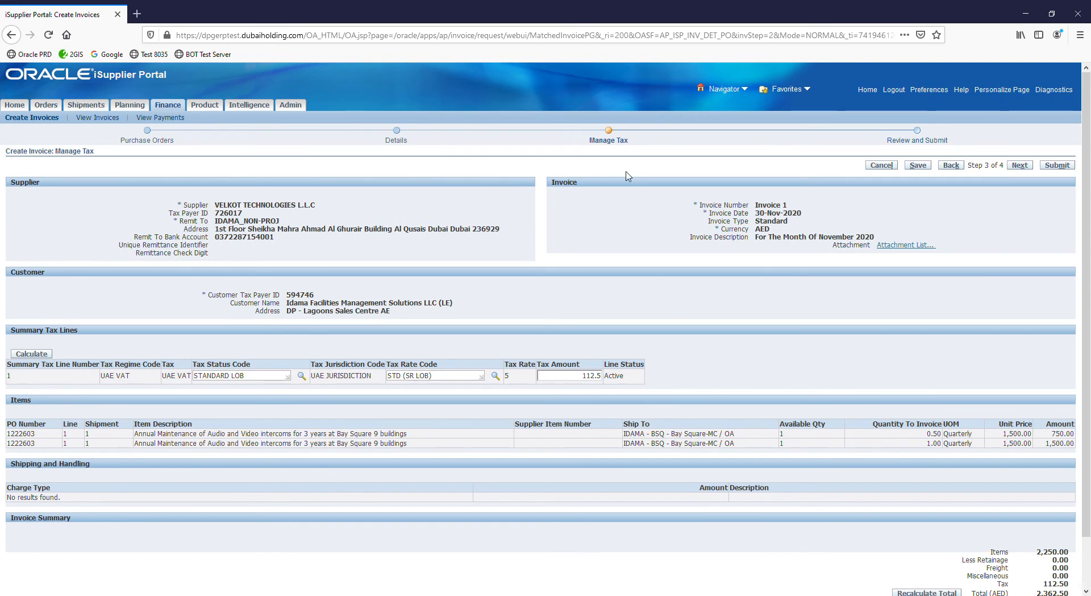
Examine the Manage Tax page, checking the items amount and total in the invoice summary against the first item's quantity to invoice.
drag(590, 143, 632, 148)
click(657, 208)
scroll(654, 248, down, 2)
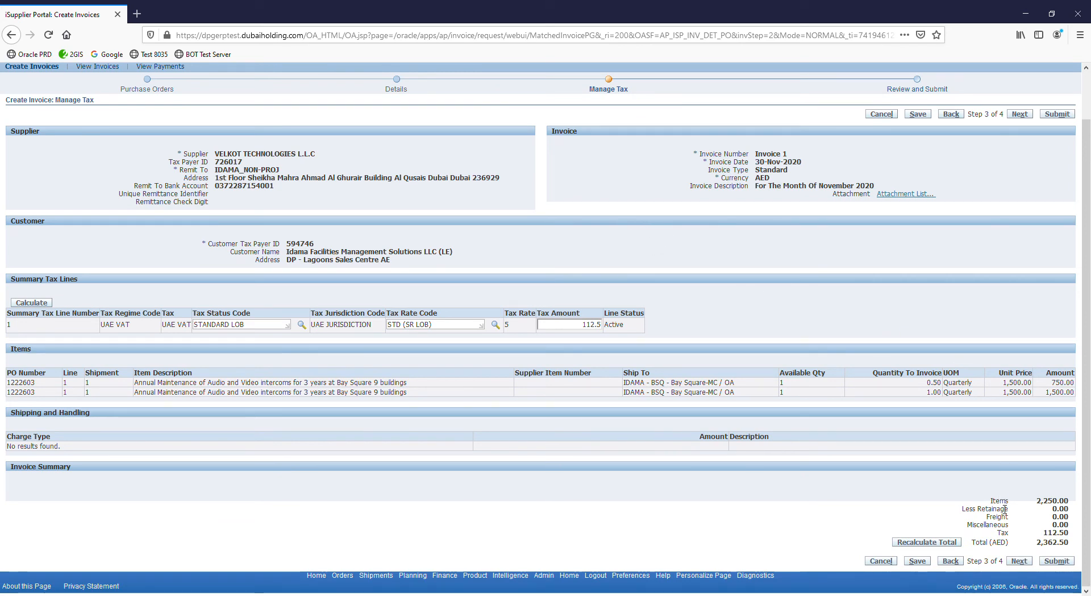
drag(996, 508, 1061, 534)
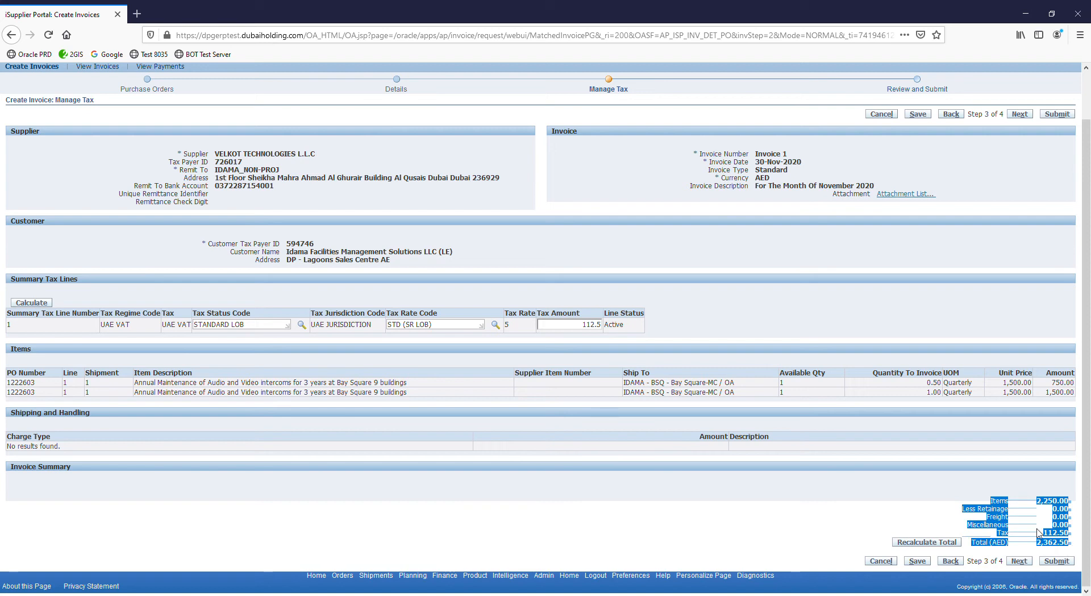
click(1038, 532)
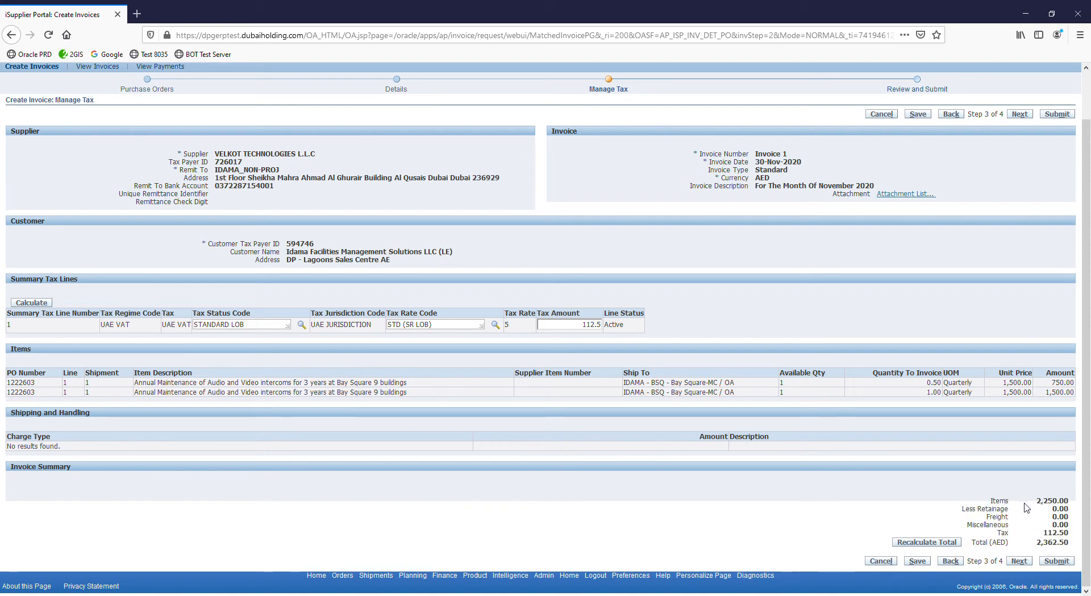
drag(990, 500, 1064, 503)
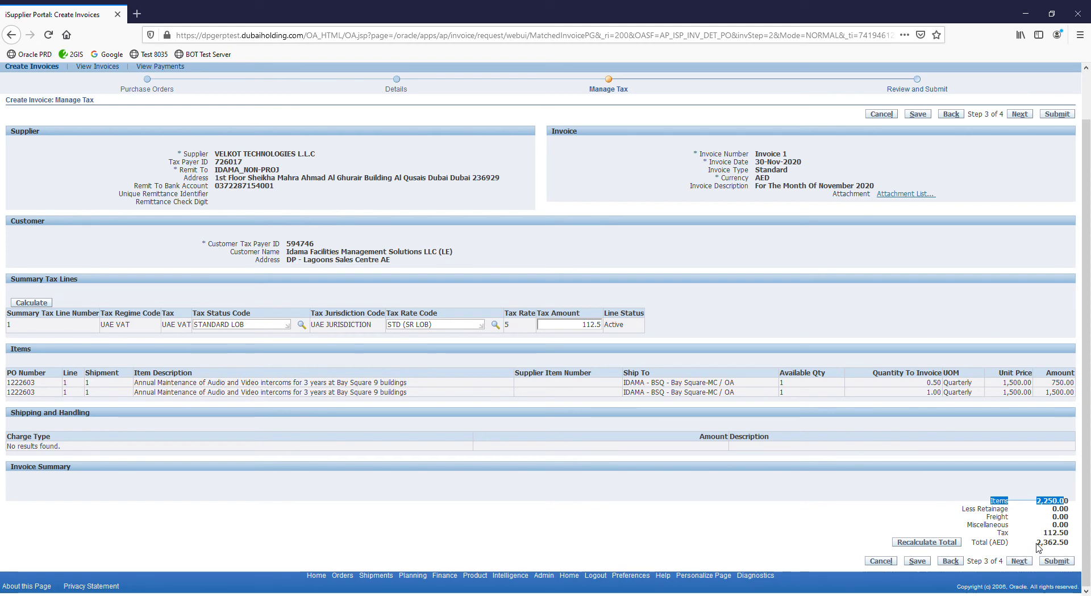
drag(1039, 544, 1070, 547)
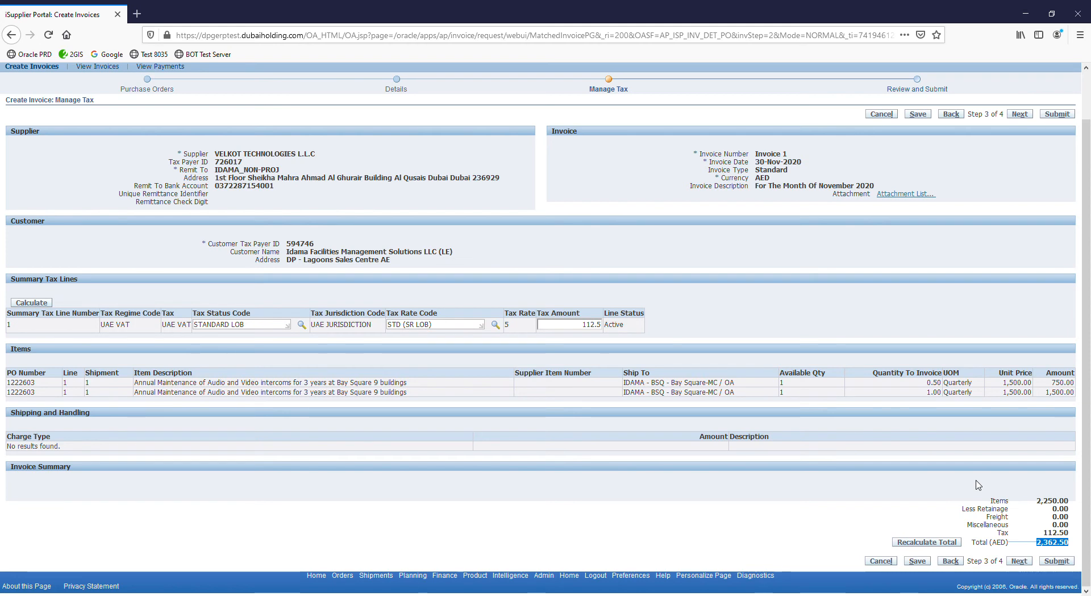
drag(923, 382, 944, 384)
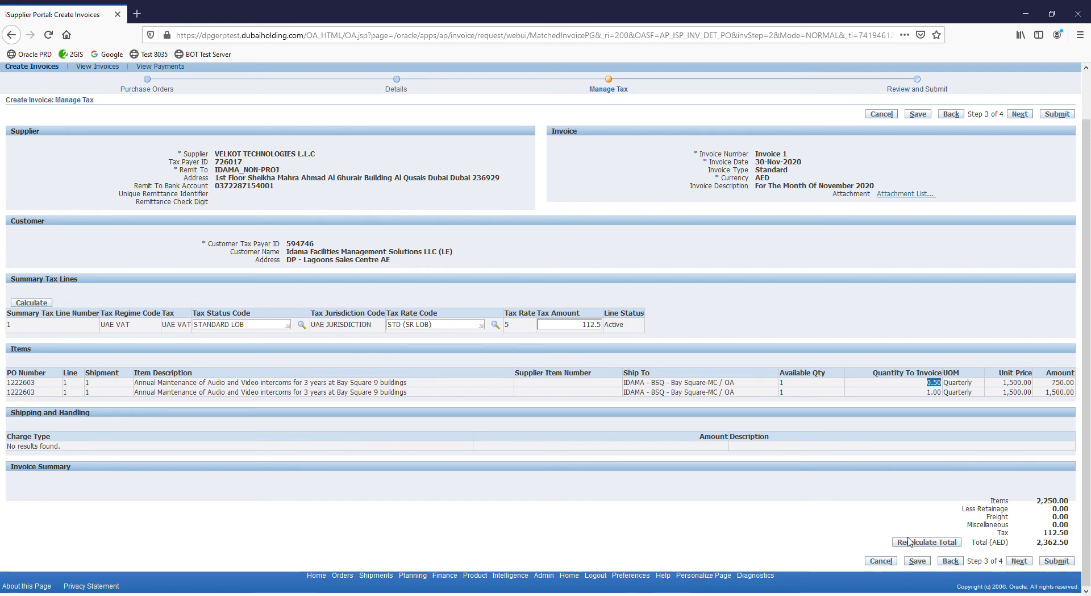
Return to the invoice details, set the first item's quantity to 1, and continue to the Manage Tax stage.
click(950, 560)
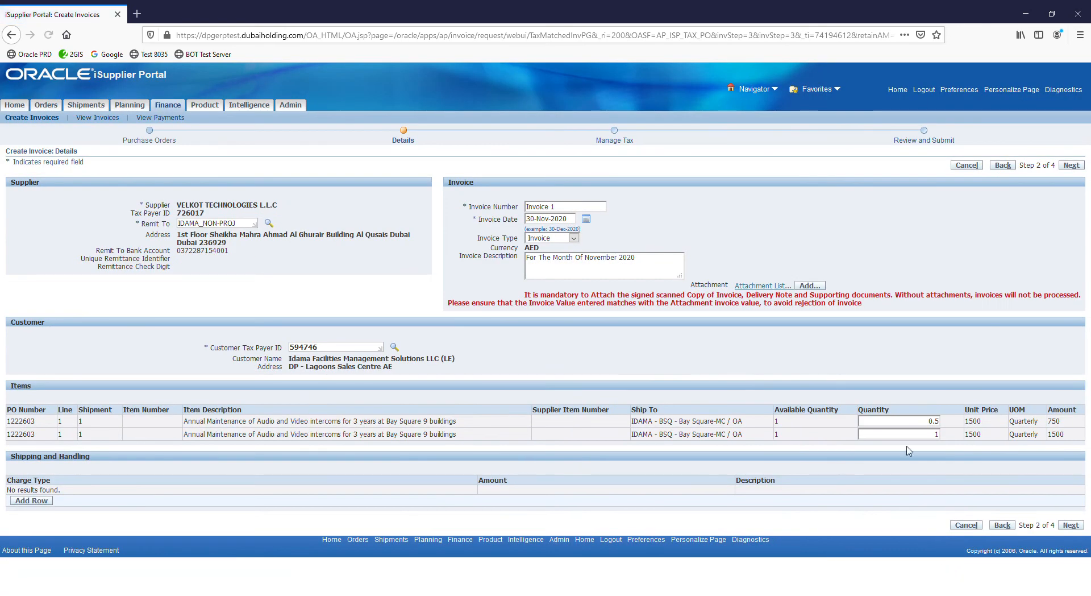
double_click(935, 421)
text(1)
click(992, 461)
click(1071, 526)
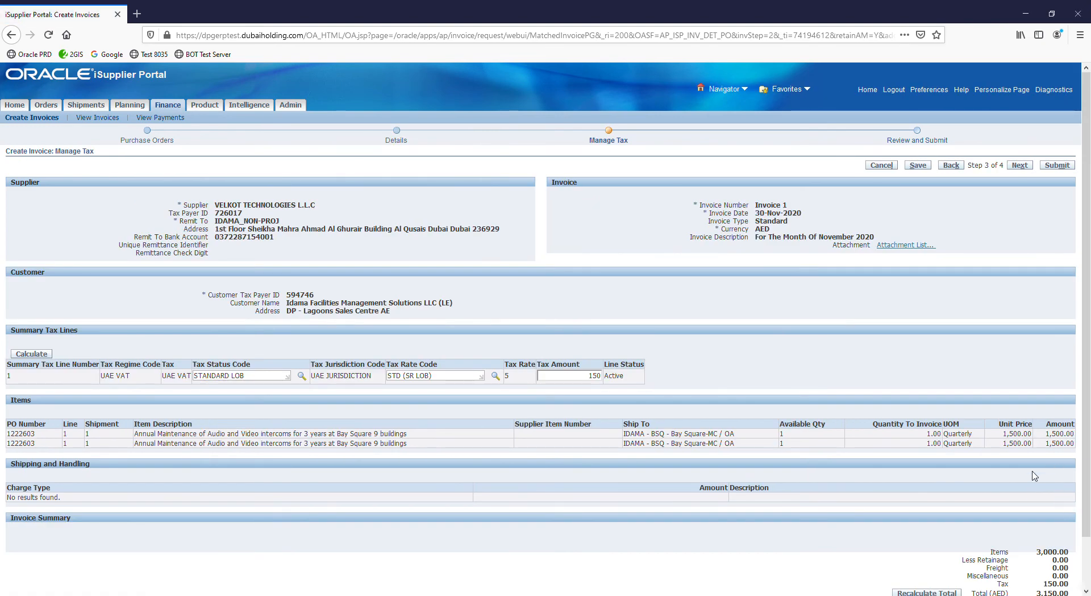
Check the items, tax and total amounts in the invoice summary, and continue to the Review and Submit stage.
scroll(1035, 476, down, 2)
drag(1035, 490, 1056, 508)
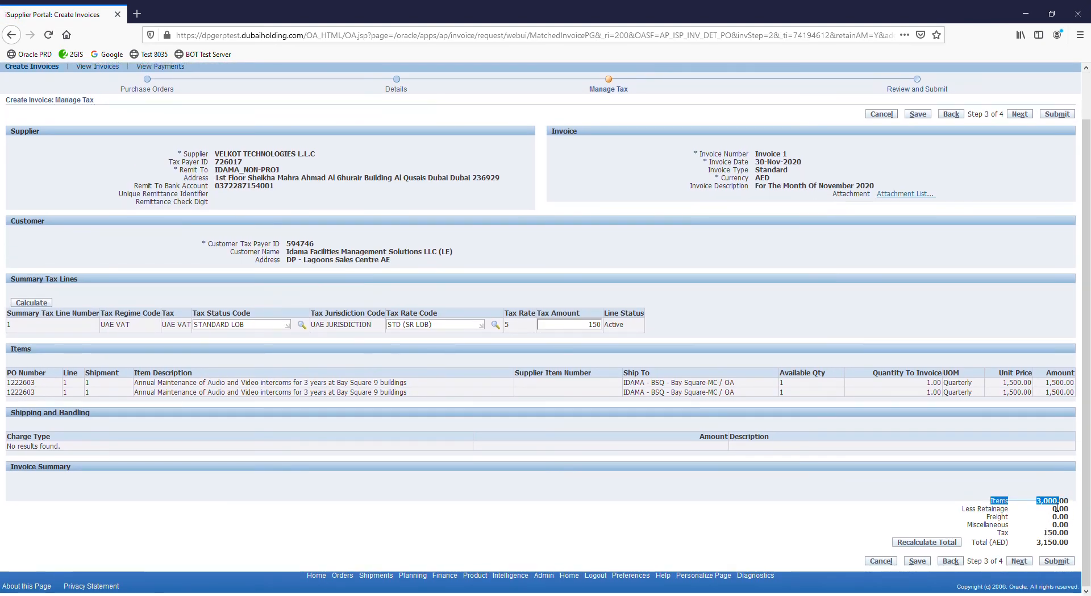
drag(1044, 533, 1056, 532)
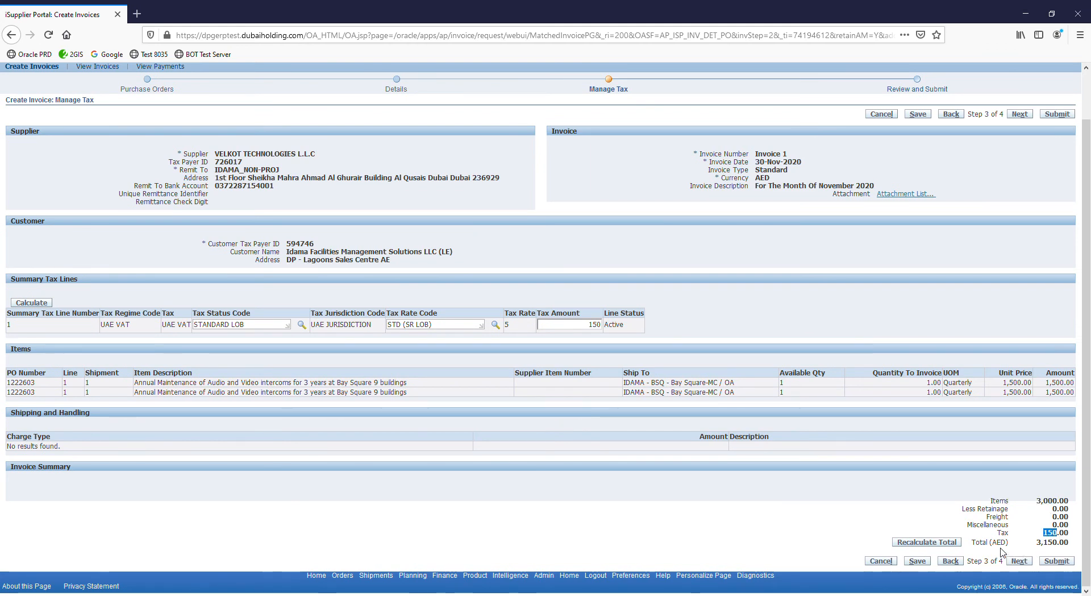
click(1039, 546)
drag(1072, 548, 1024, 549)
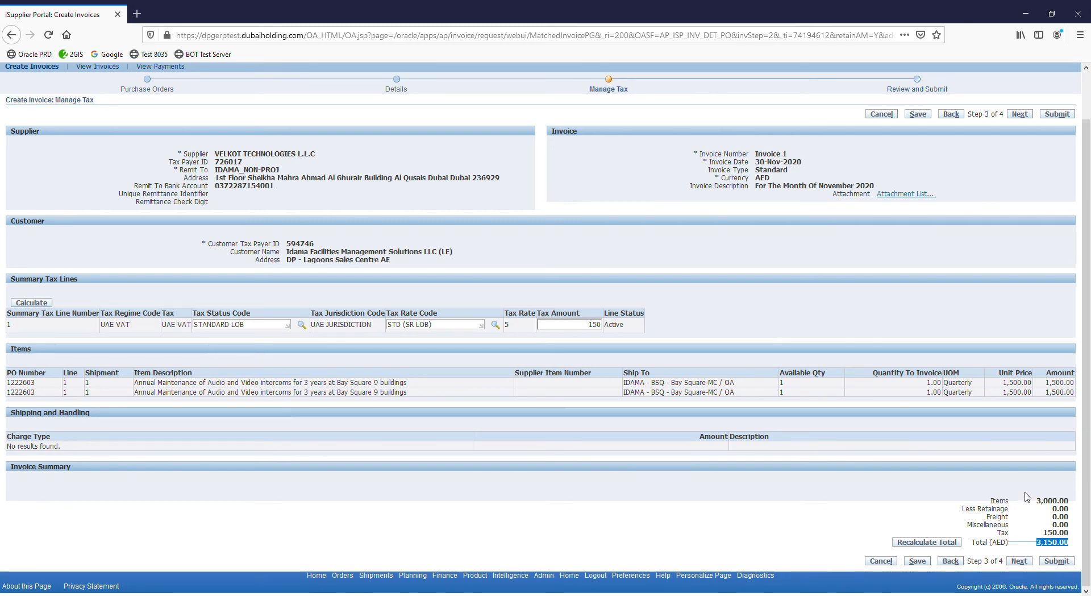
click(1021, 563)
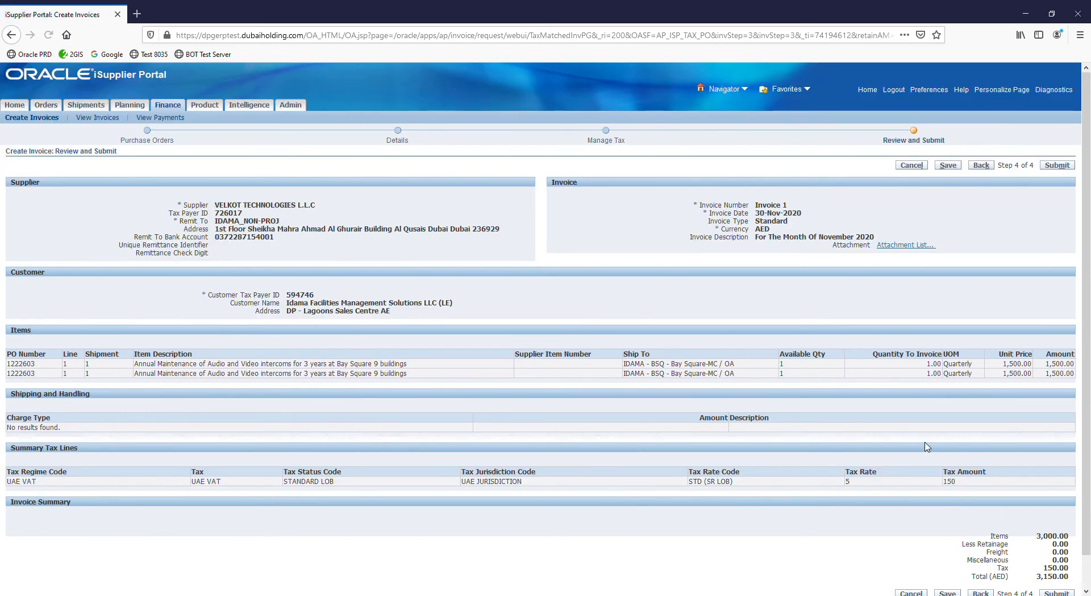
Check the invoice's attachment list from the review page and submit the invoice.
drag(896, 145, 947, 144)
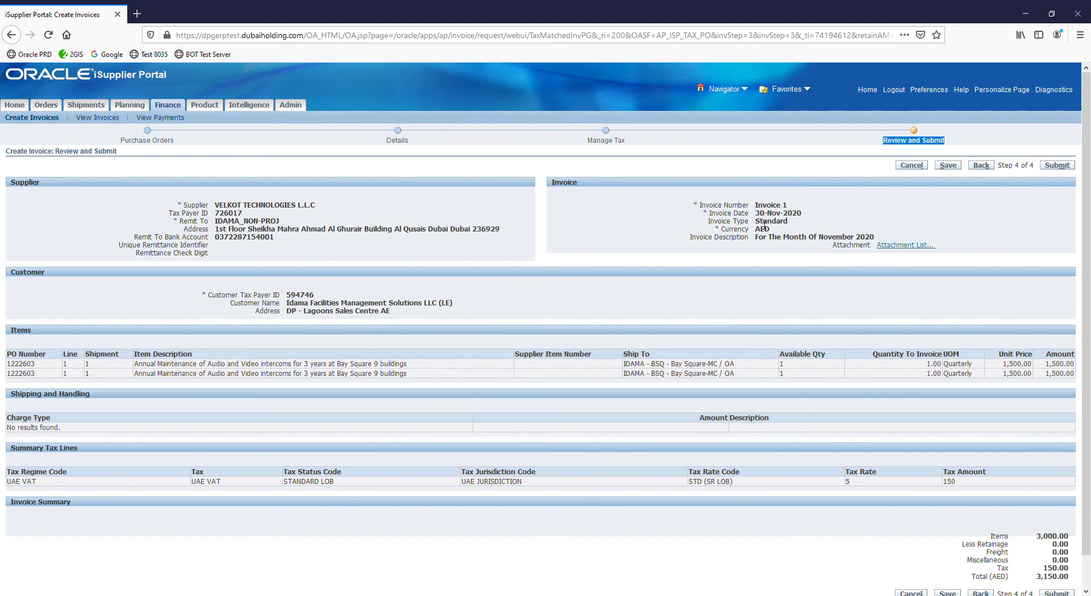
click(899, 245)
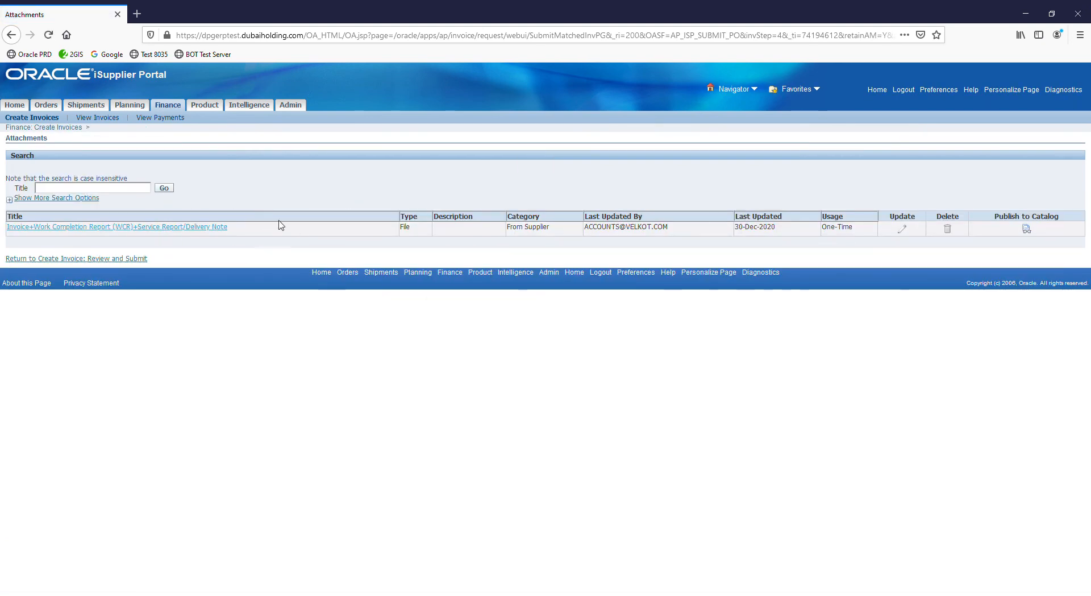
click(121, 260)
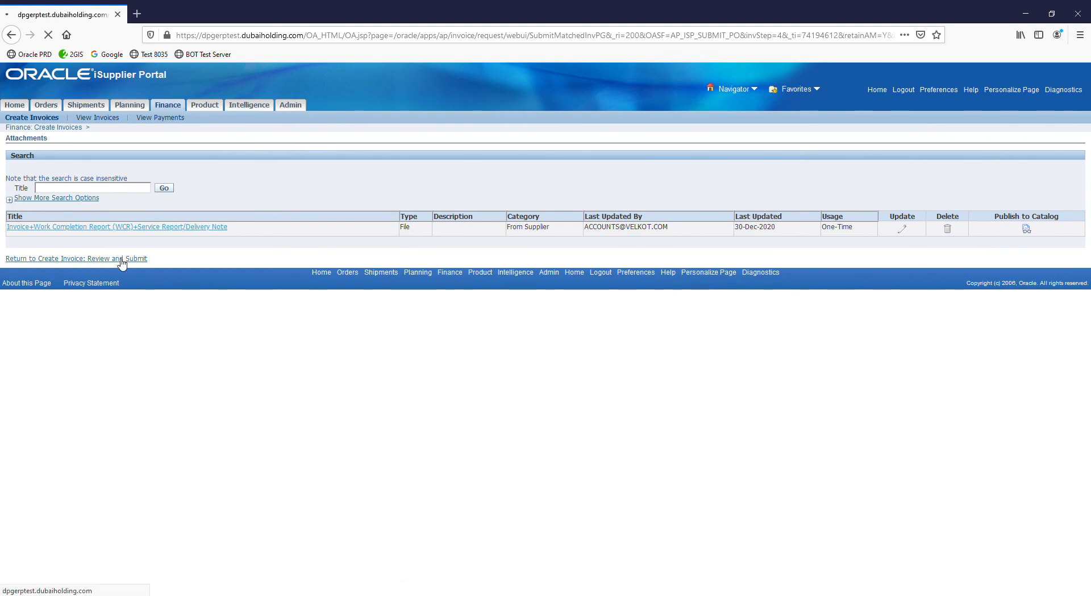
scroll(989, 435, down, 1)
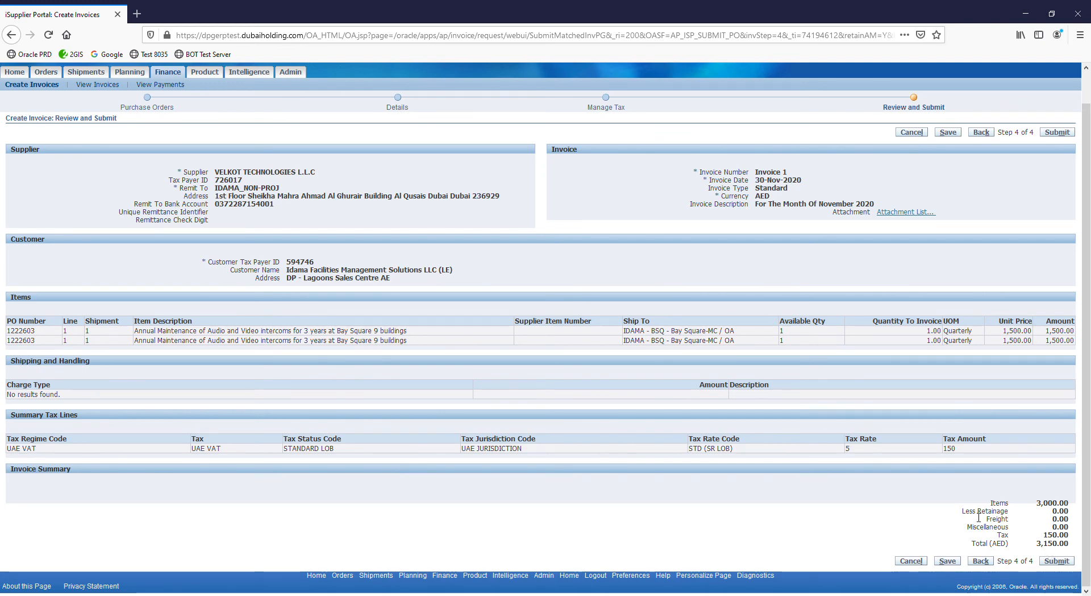
click(1057, 562)
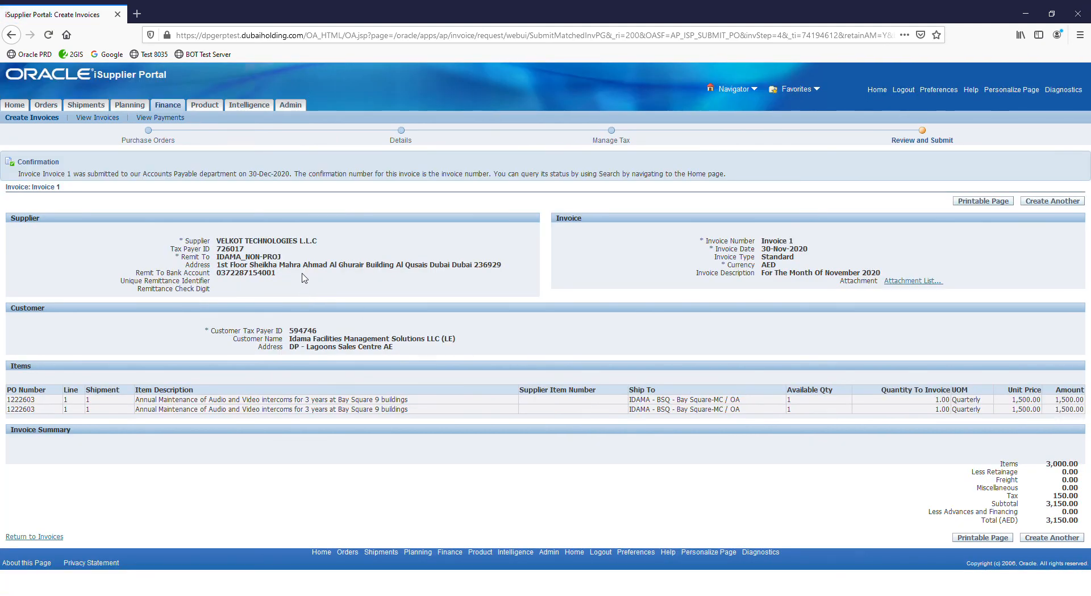
Read the submission confirmation message, including how to query the invoice's status.
drag(18, 162, 60, 170)
click(81, 194)
drag(295, 174, 711, 181)
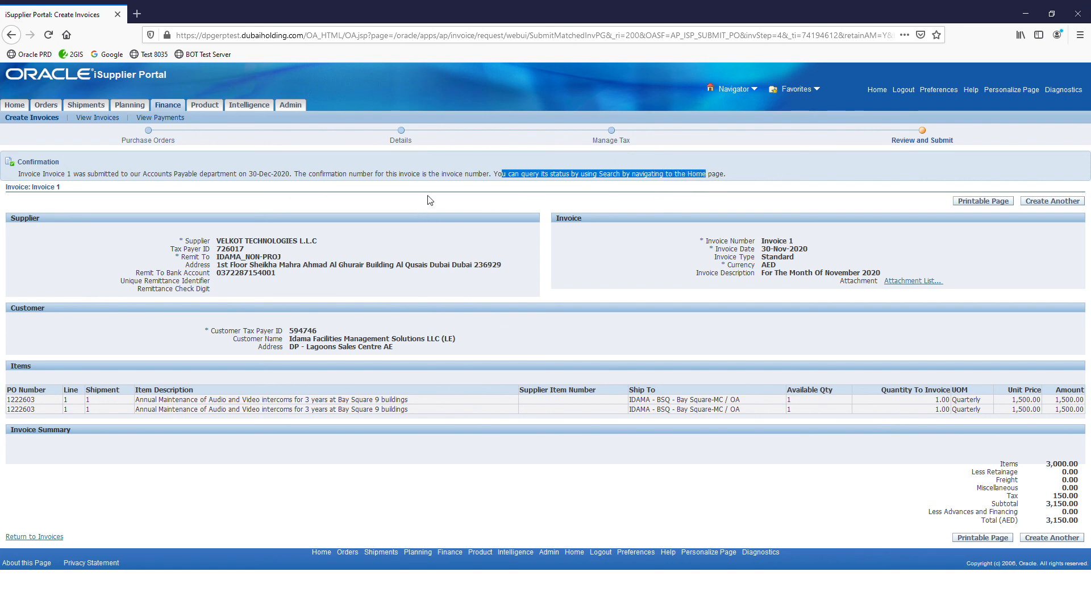
click(482, 202)
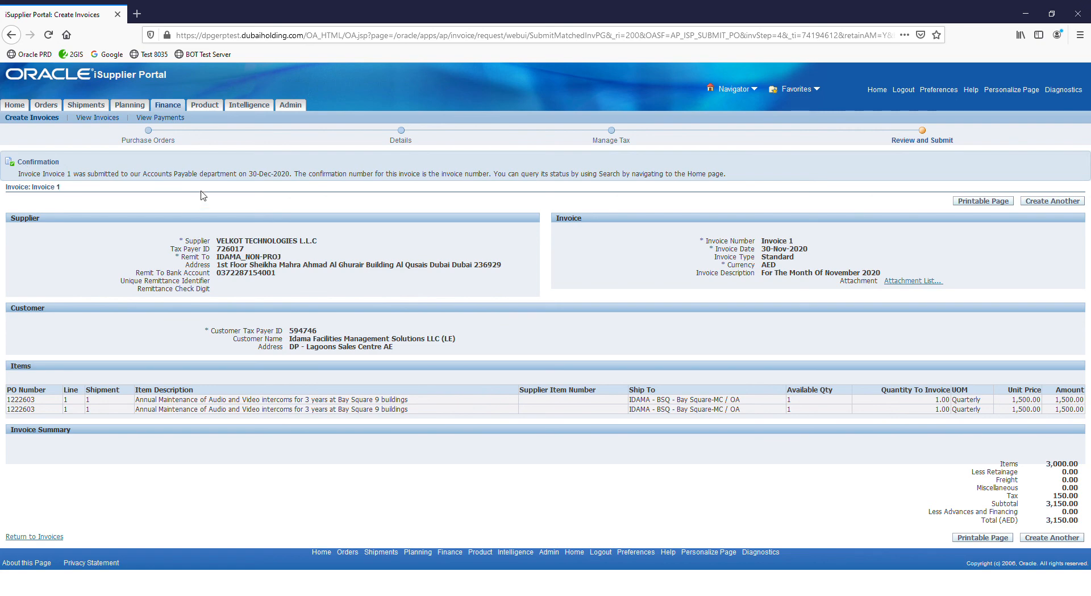
Open the View Invoices page and search for the supplier's invoices without any filters.
click(174, 109)
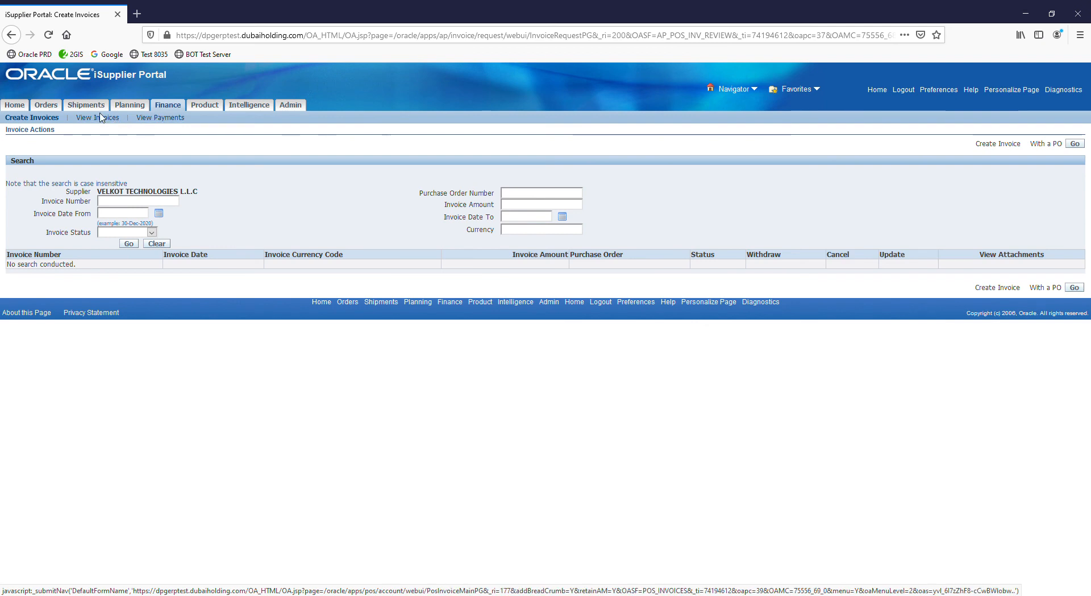
click(101, 119)
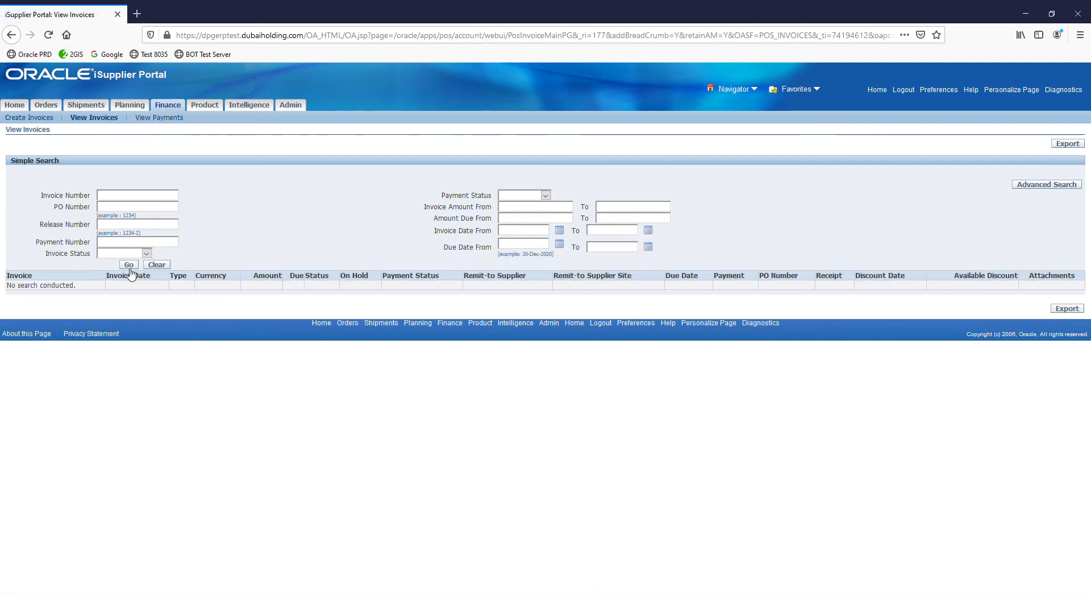
click(128, 266)
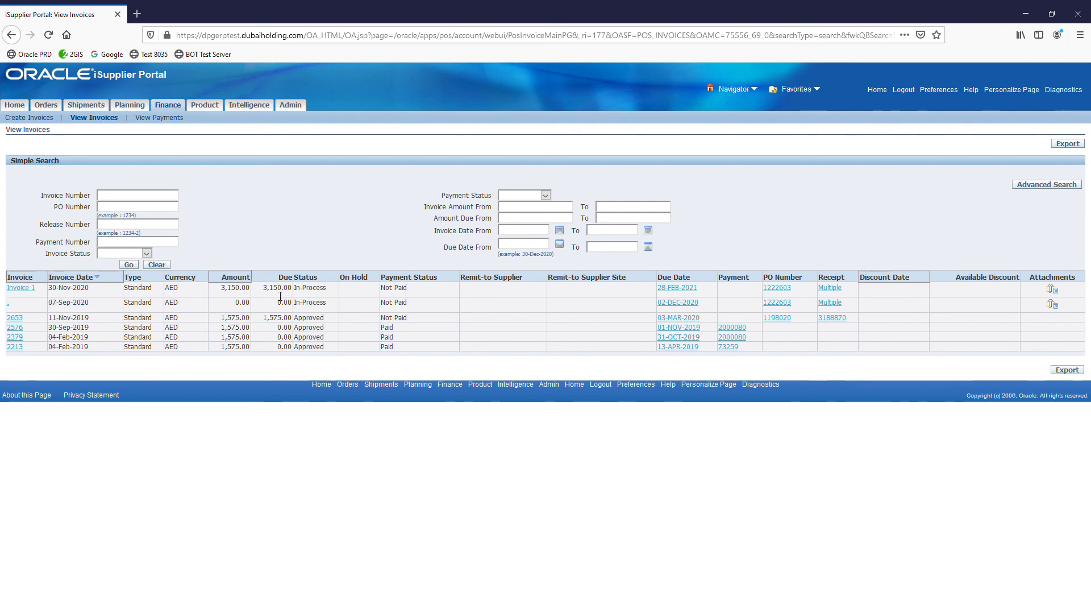
Check the status of Invoice 1 and compare it with the status of the invoice dated 11-Nov-2019.
drag(294, 288, 328, 295)
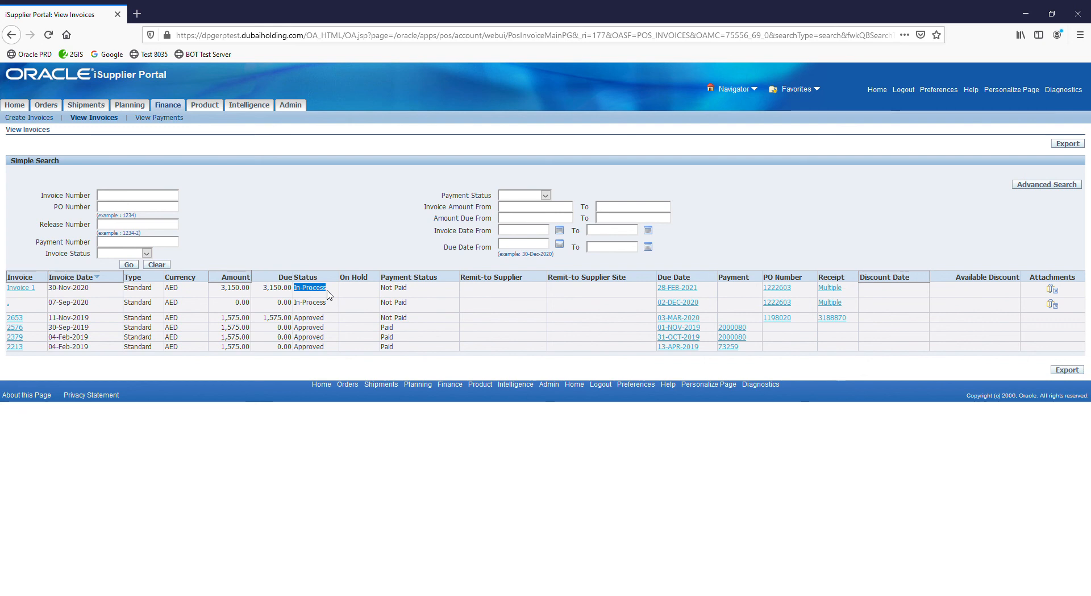
click(355, 294)
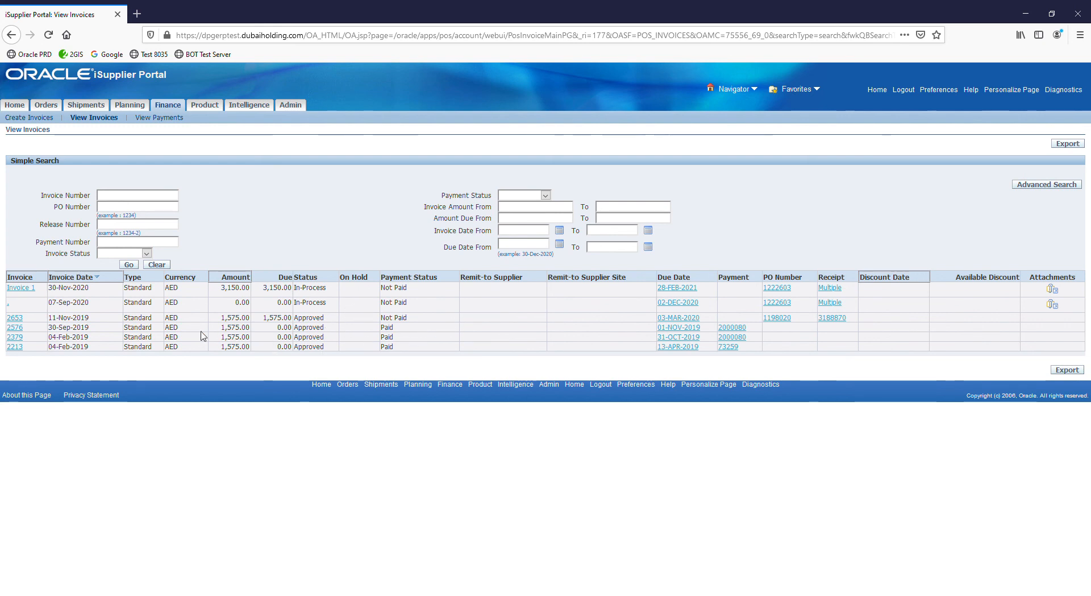
drag(294, 318, 316, 318)
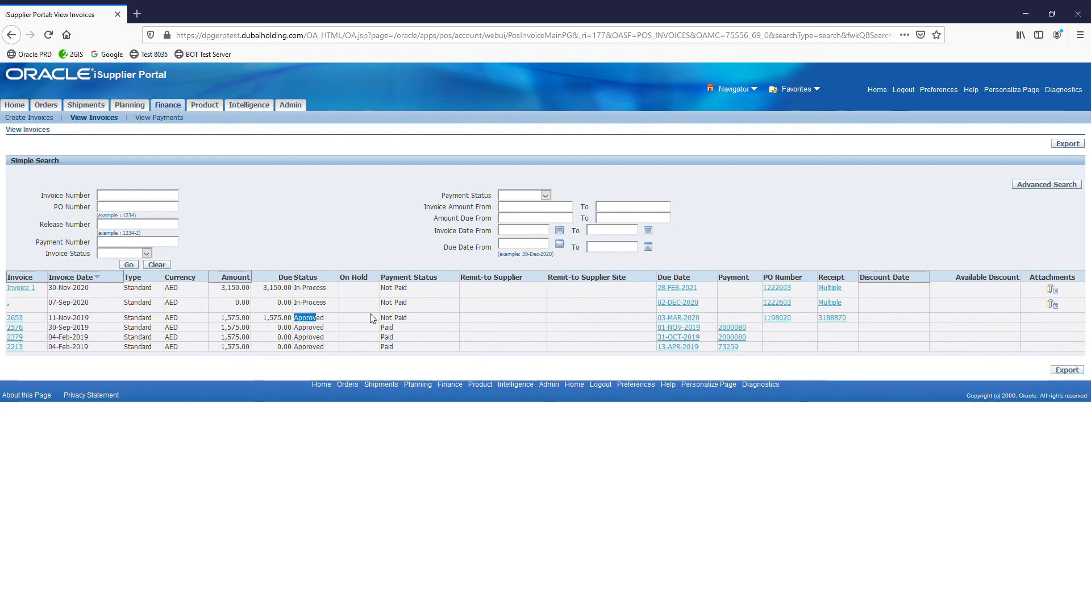
click(397, 325)
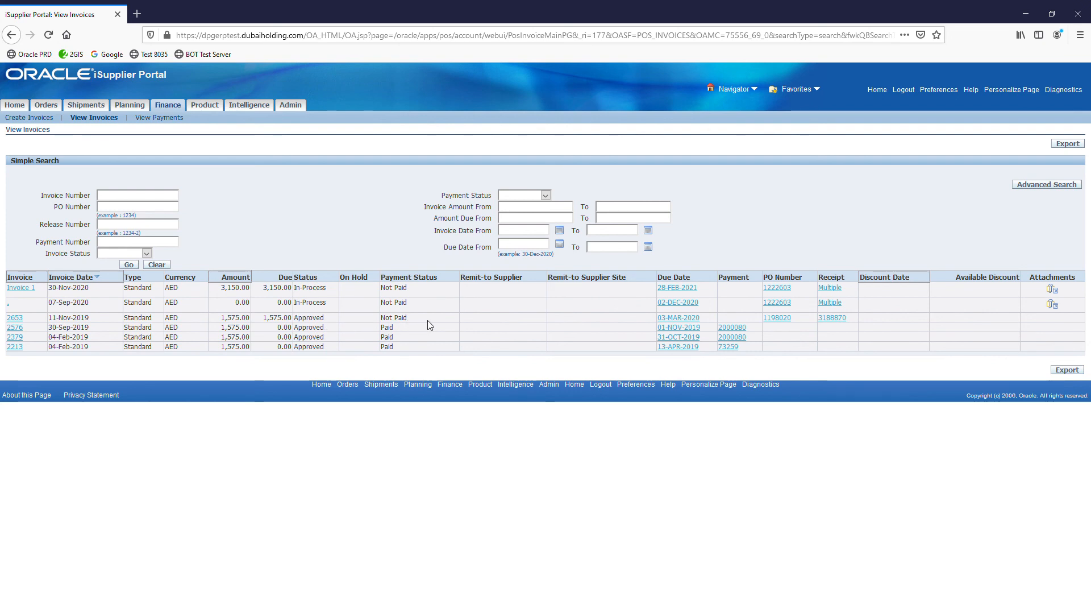